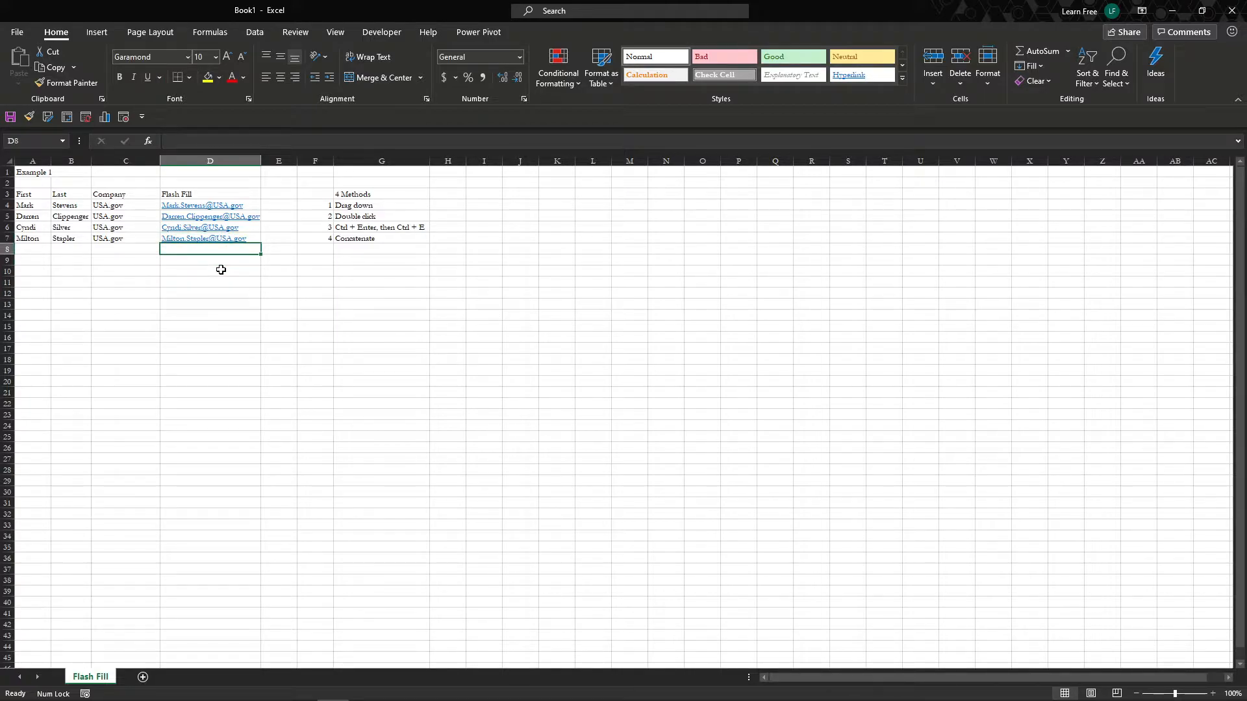
- Review the First name, Last name and Company columns and the company domain in C4
click(112, 196)
click(70, 193)
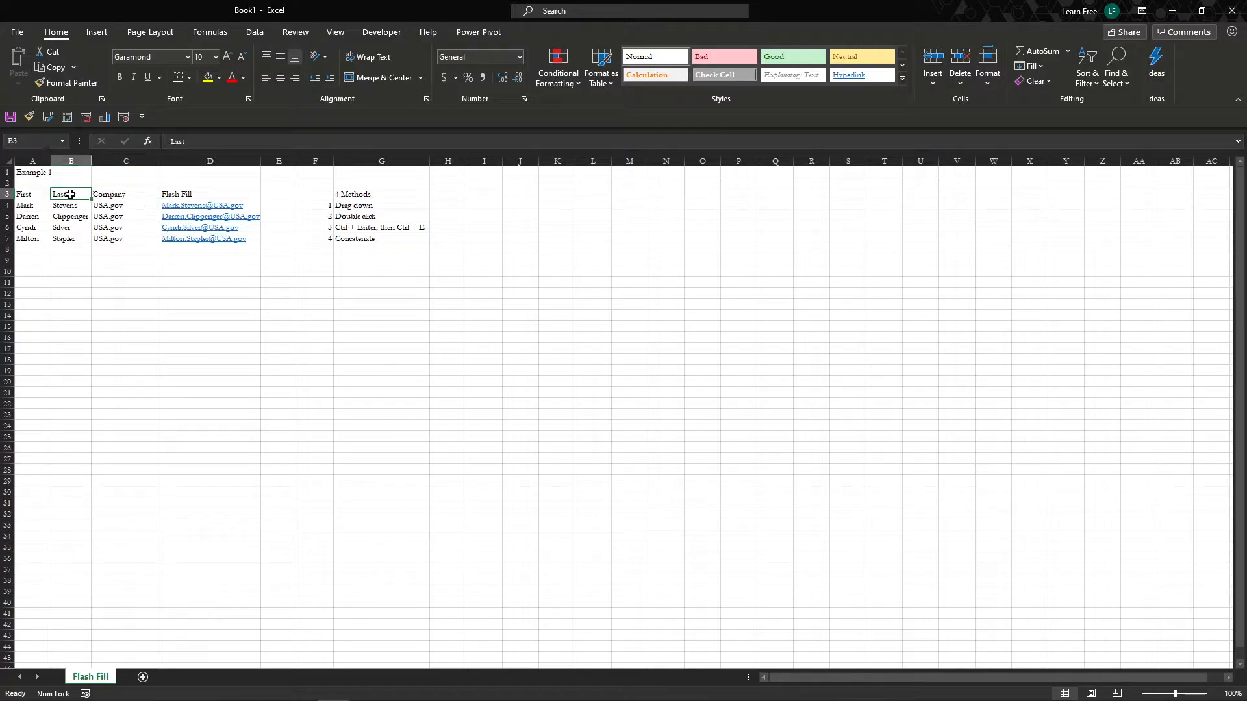
click(39, 198)
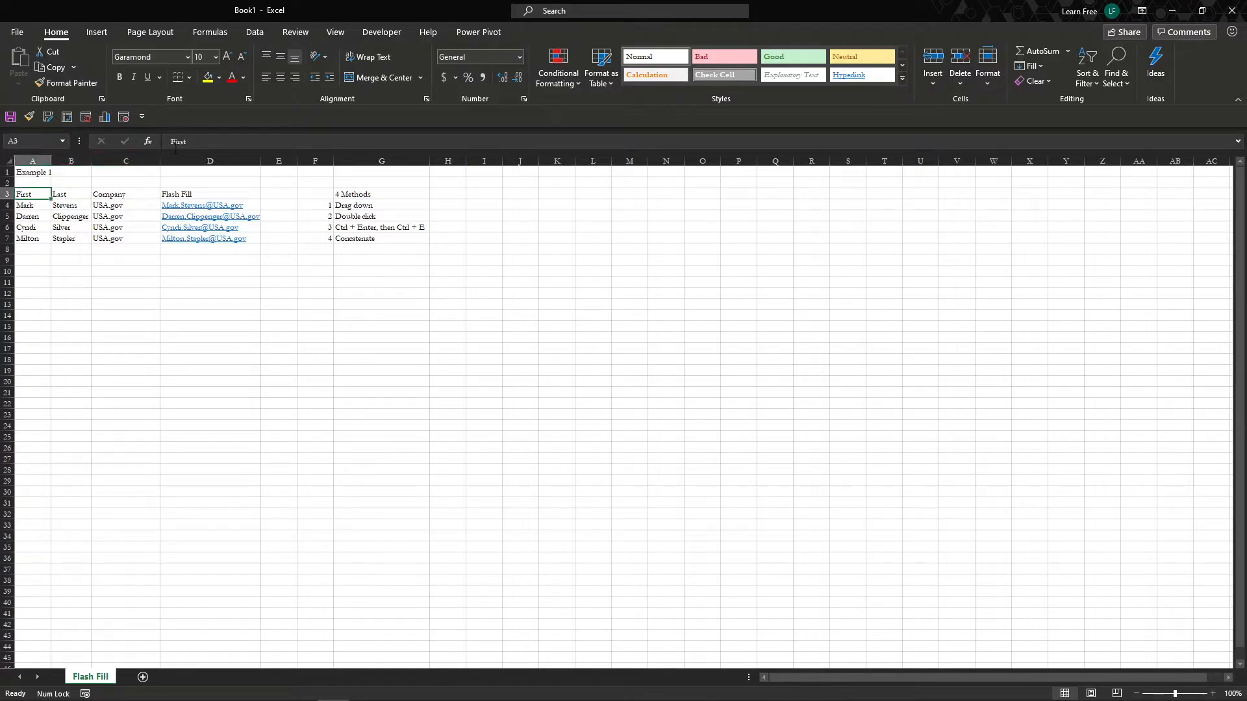
click(114, 219)
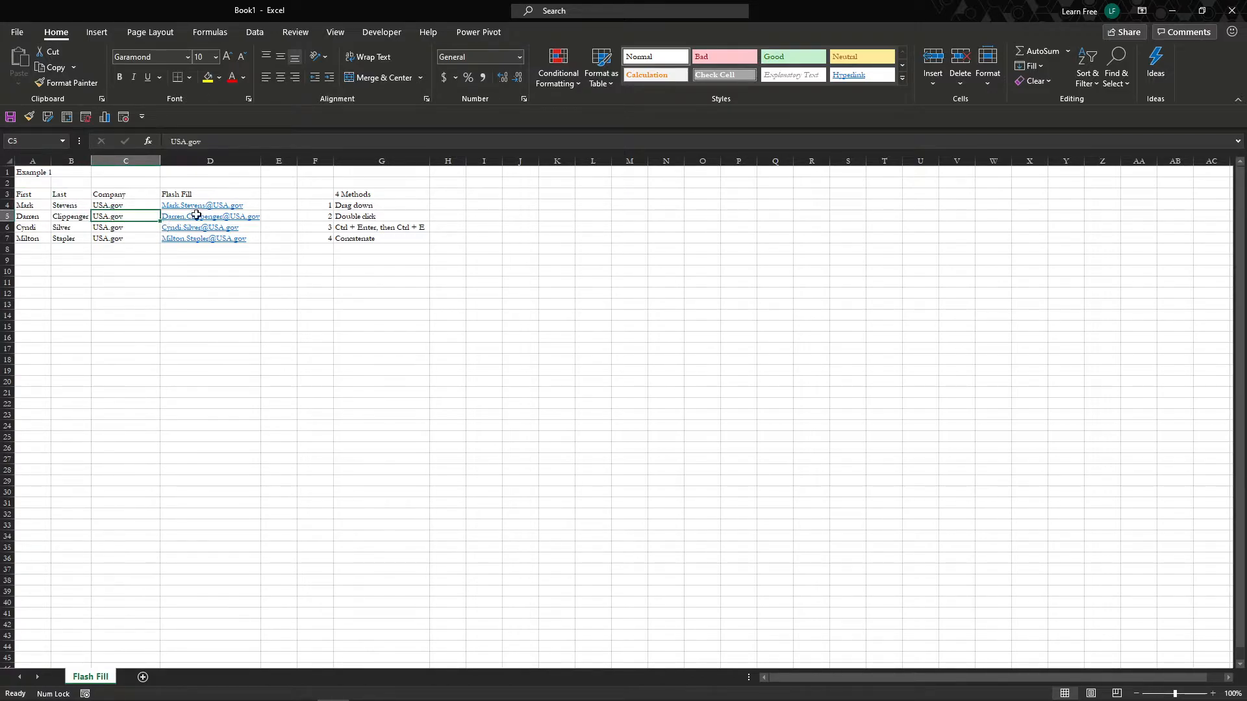
click(143, 202)
- Check D4's CONCAT formula, then select and delete the emails in D4:D7
key(Right)
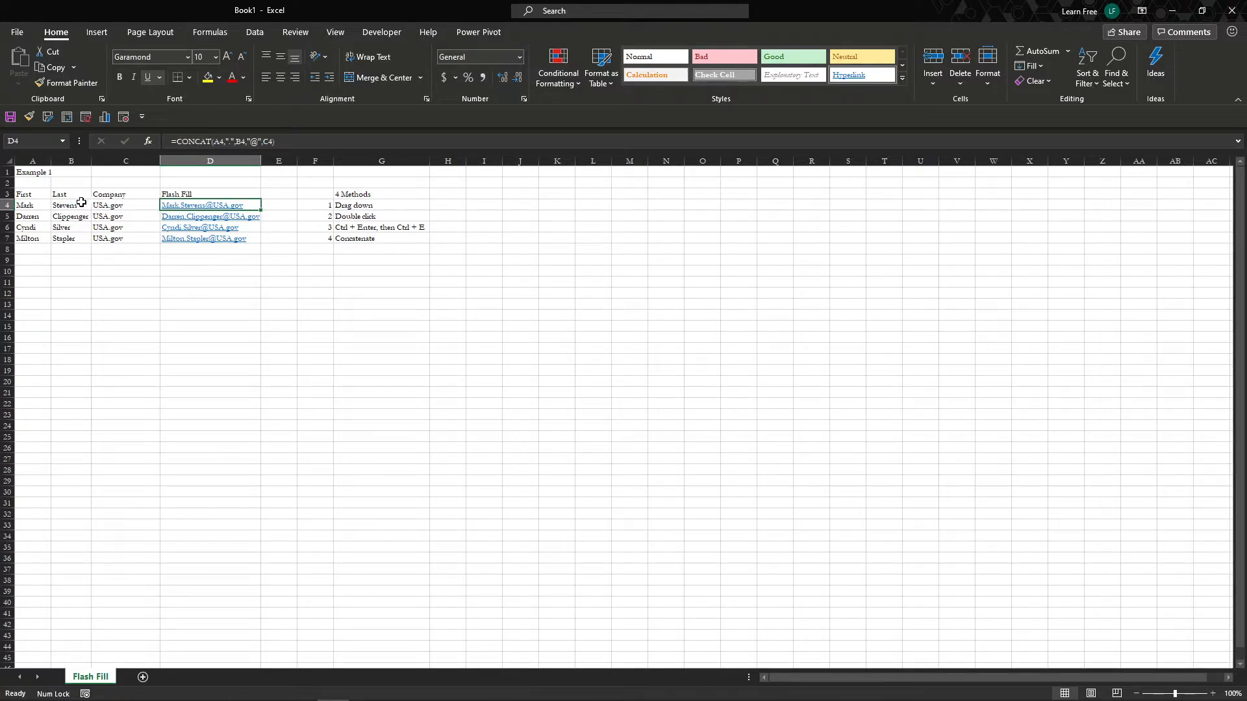
key(ctrl+shift+Down)
key(Delete)
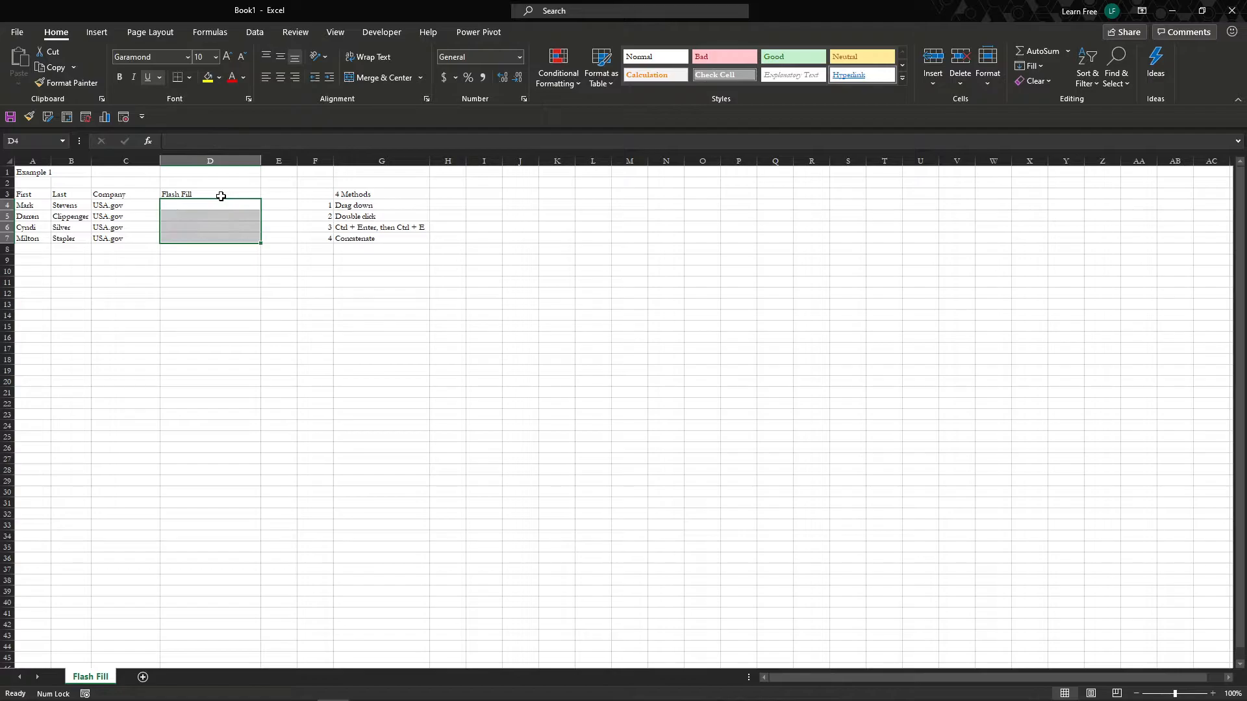
key(Left)
key(Right)
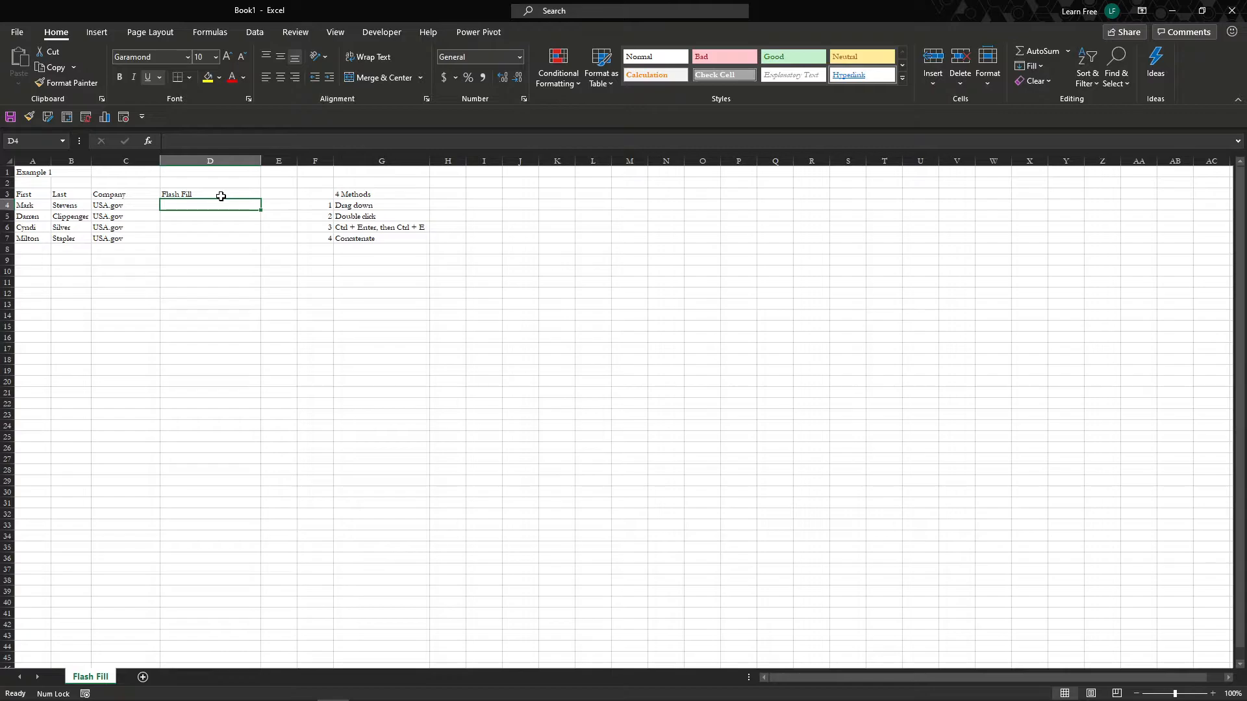
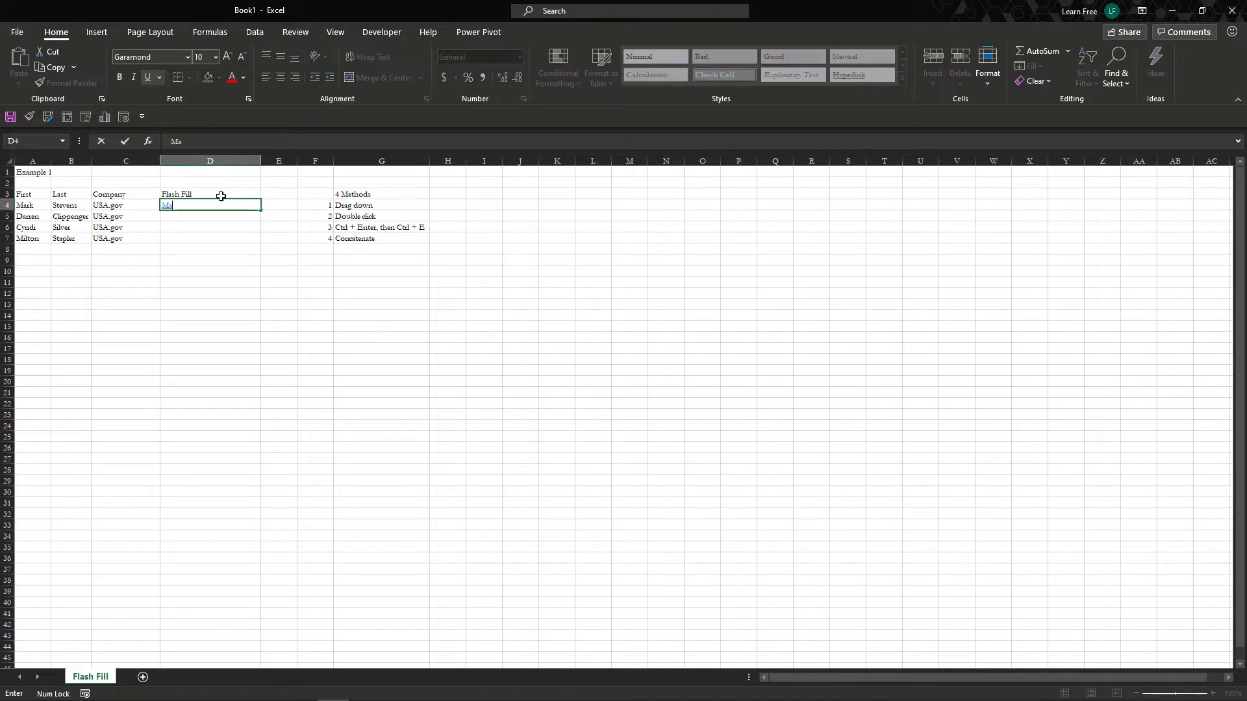
key(Return)
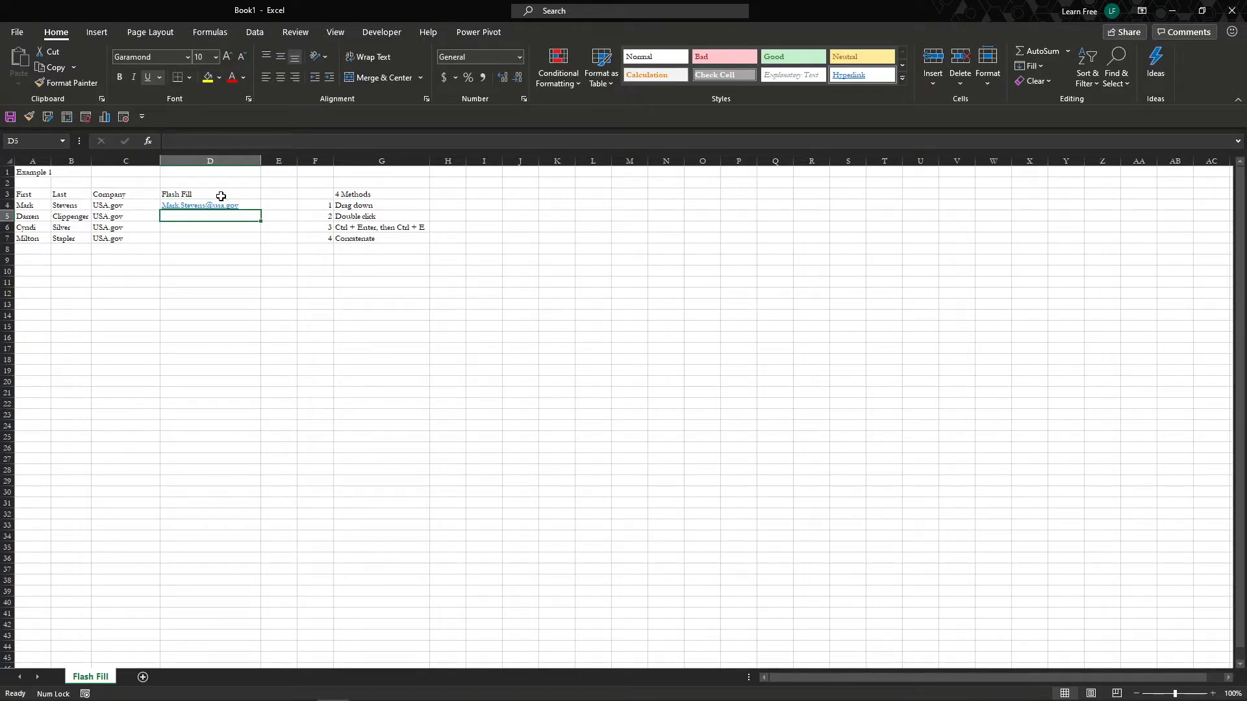
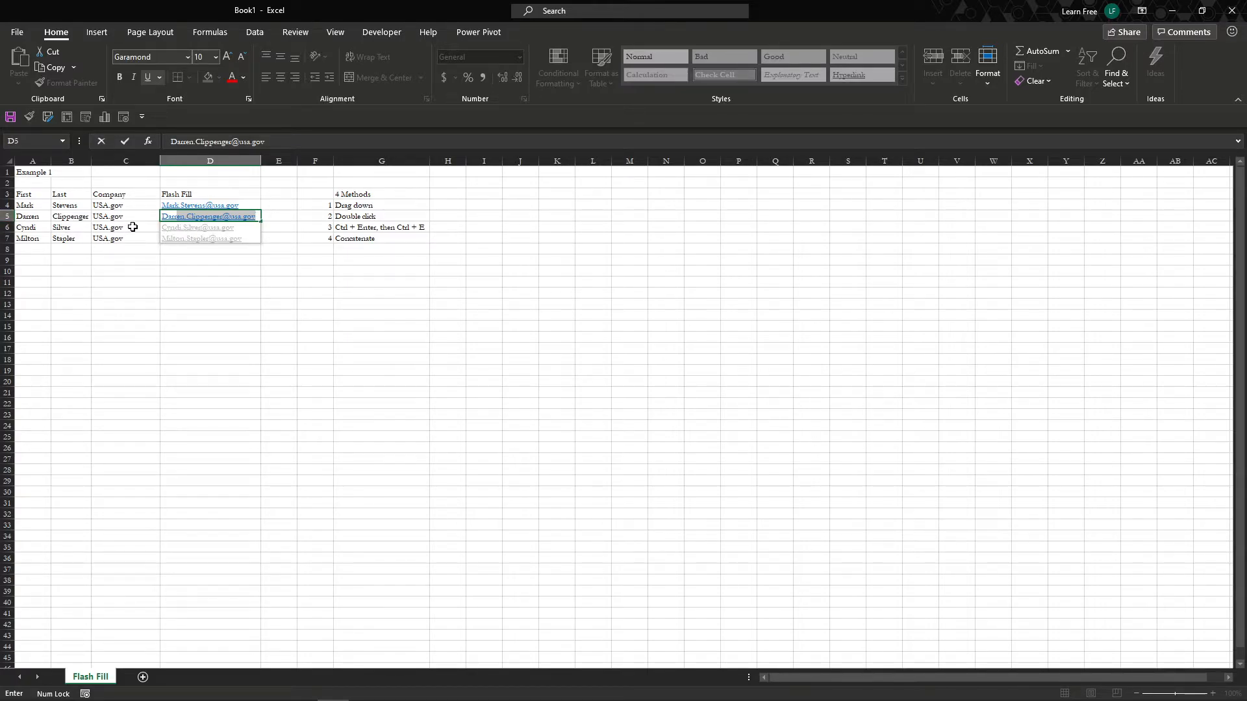
key(Return)
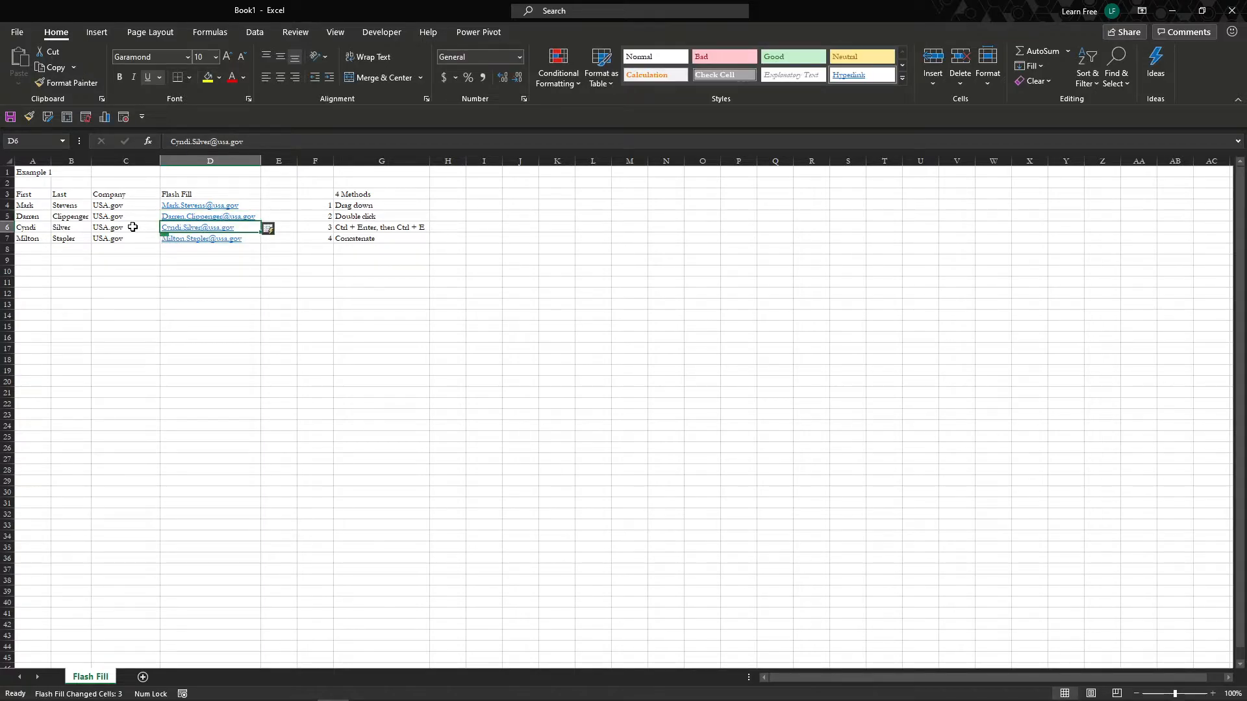
key(Up)
key(Up)
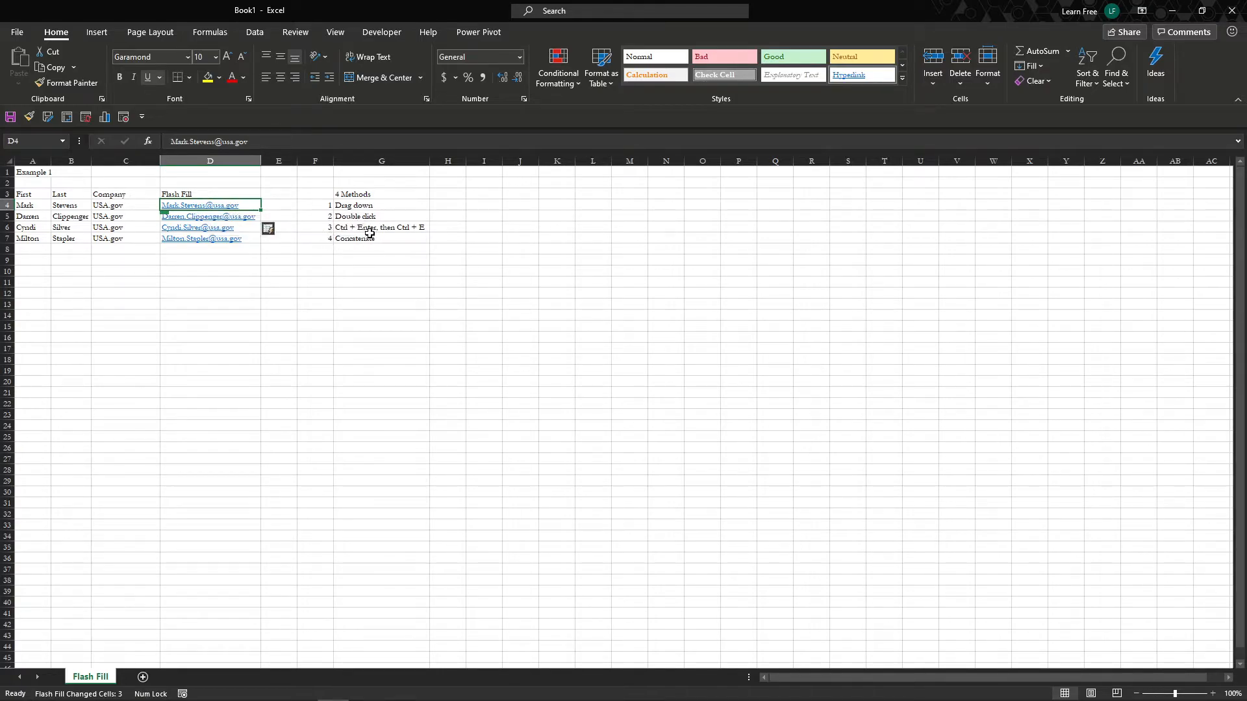
- Delete all four email addresses in D4:D7
click(347, 241)
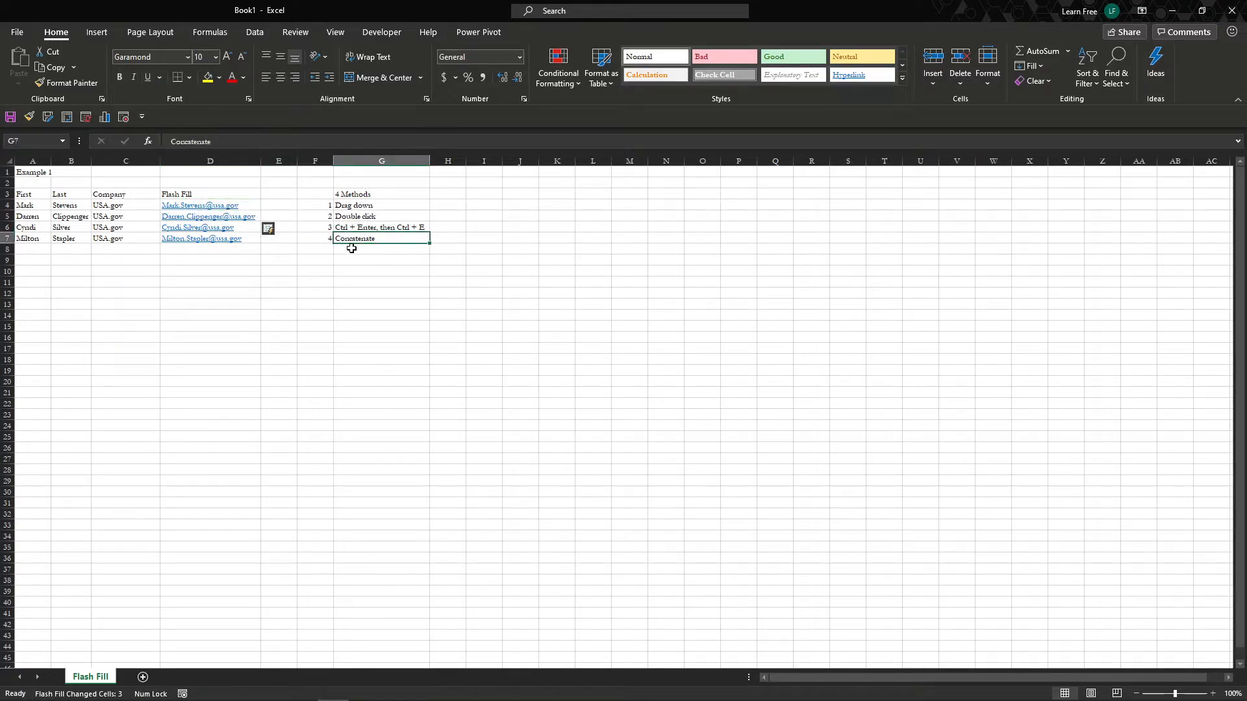
click(280, 206)
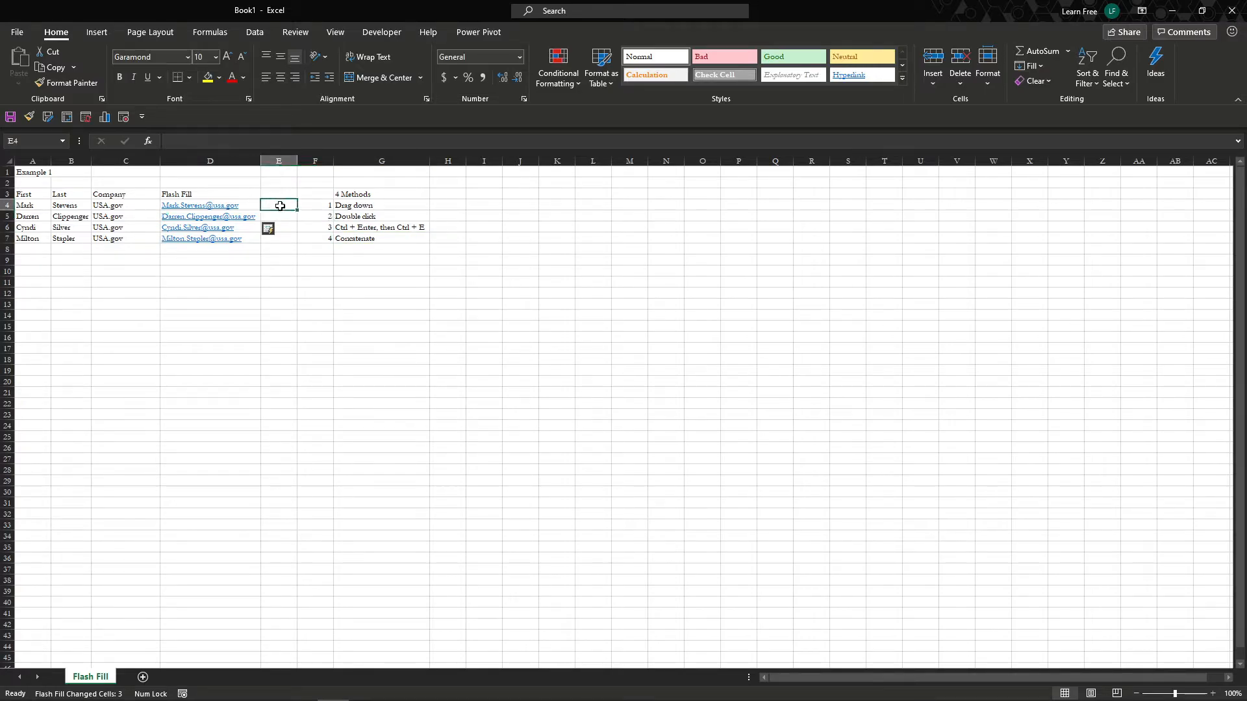
key(Left)
key(ctrl+shift+Down)
key(Delete)
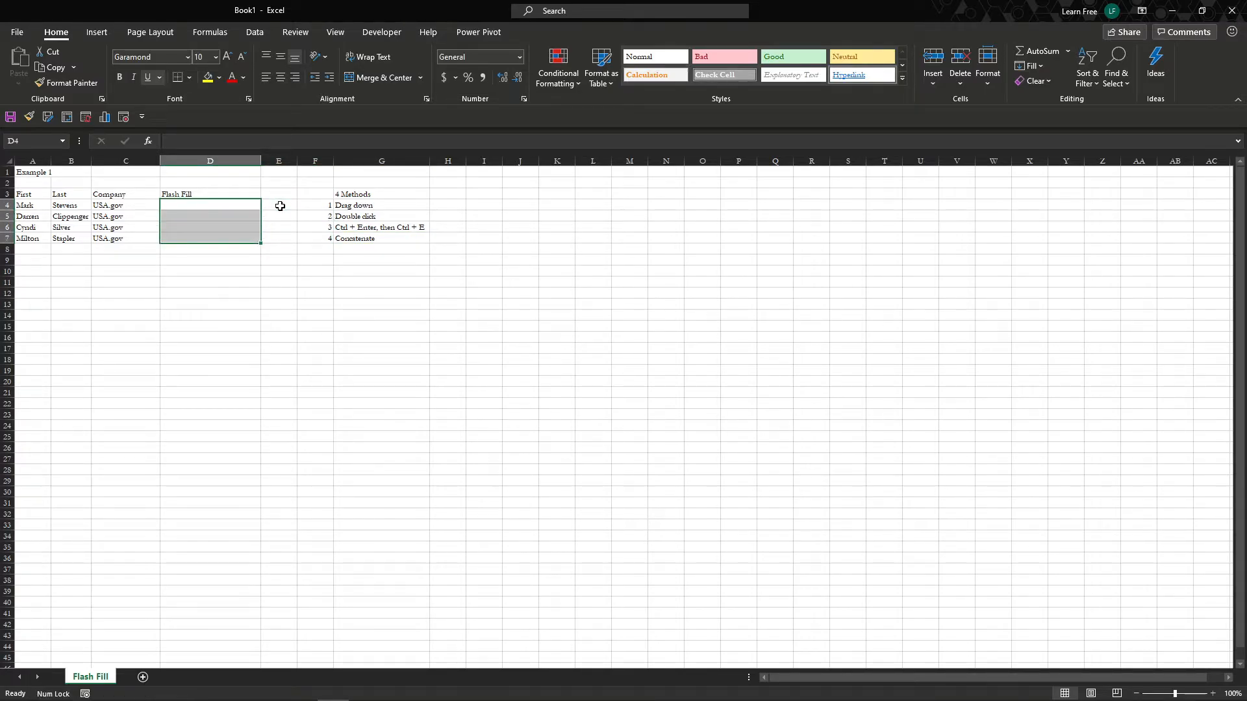
key(Up)
key(Down)
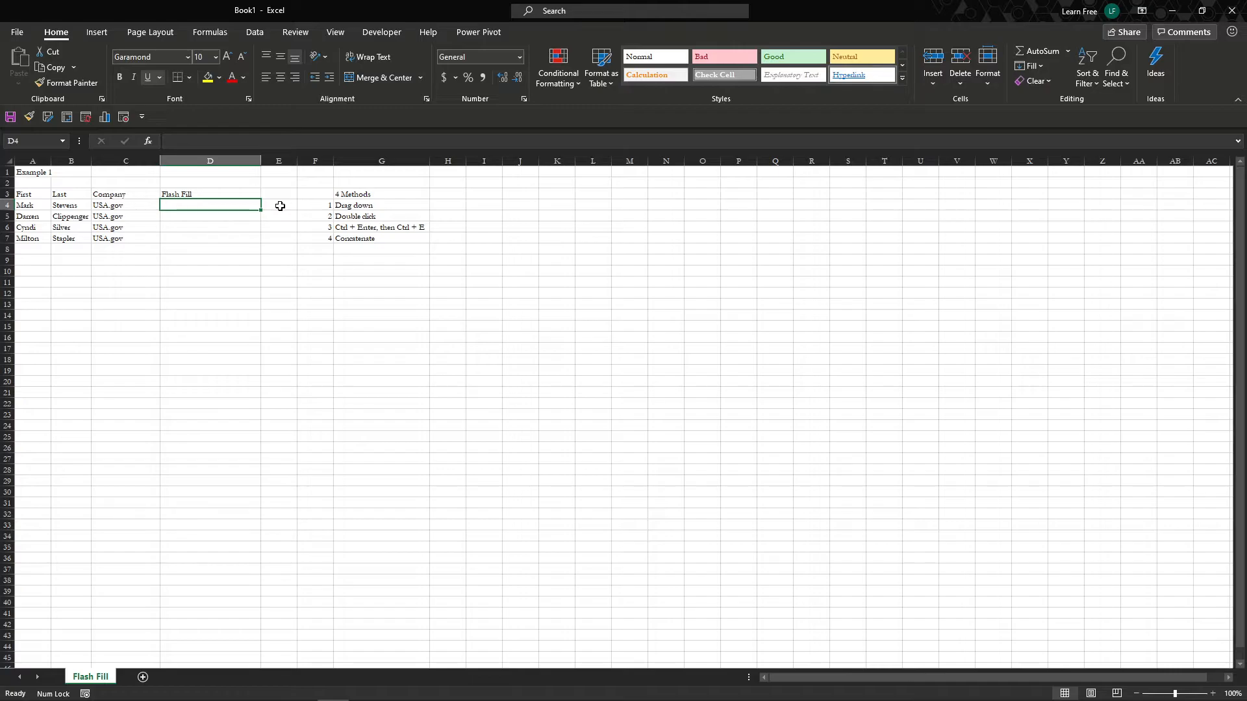
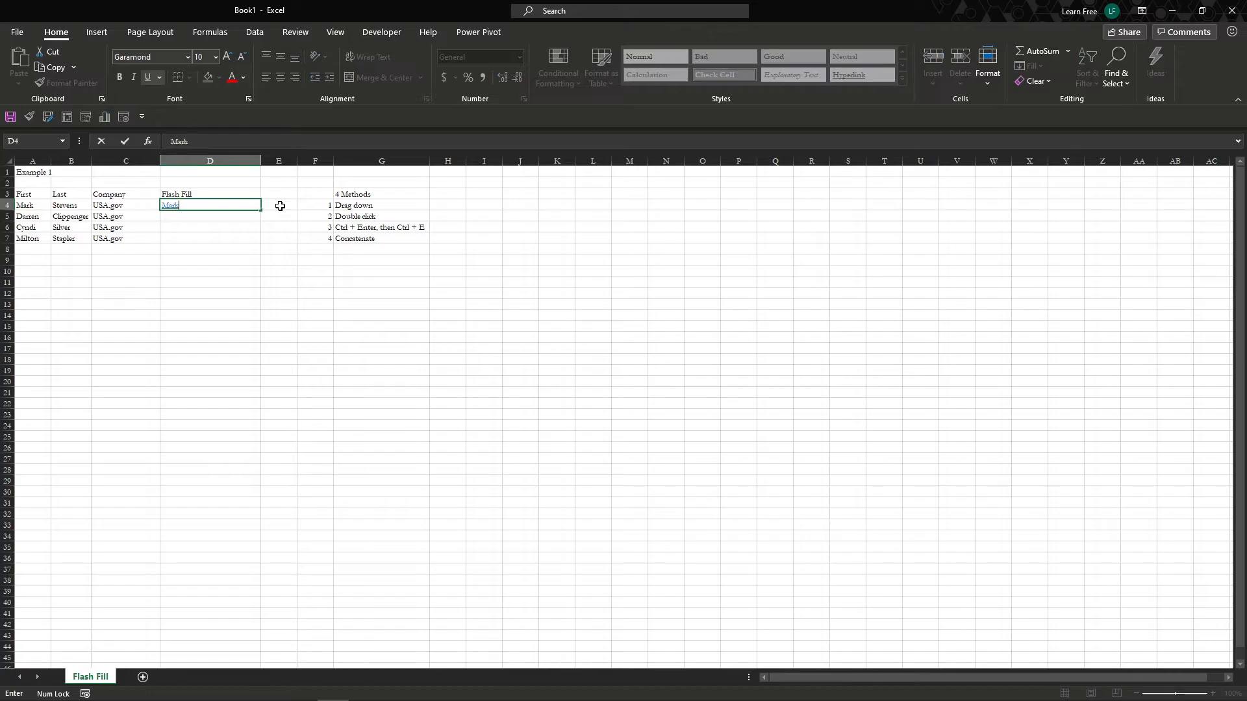
- Type the first person's usa.gov email address into D4, fixing a domain typo
key(Return)
key(Up)
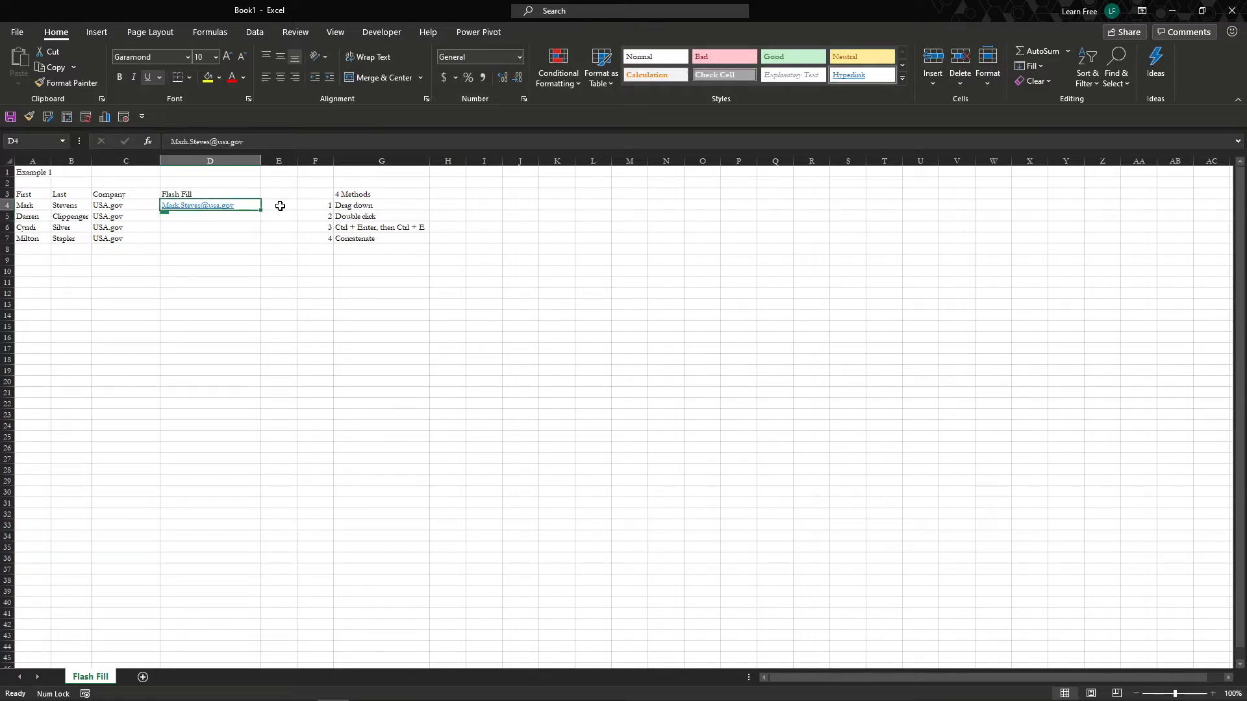
- Copy the D4 address down to D7 with the fill handle, then clear D5:D7
drag(261, 211, 260, 244)
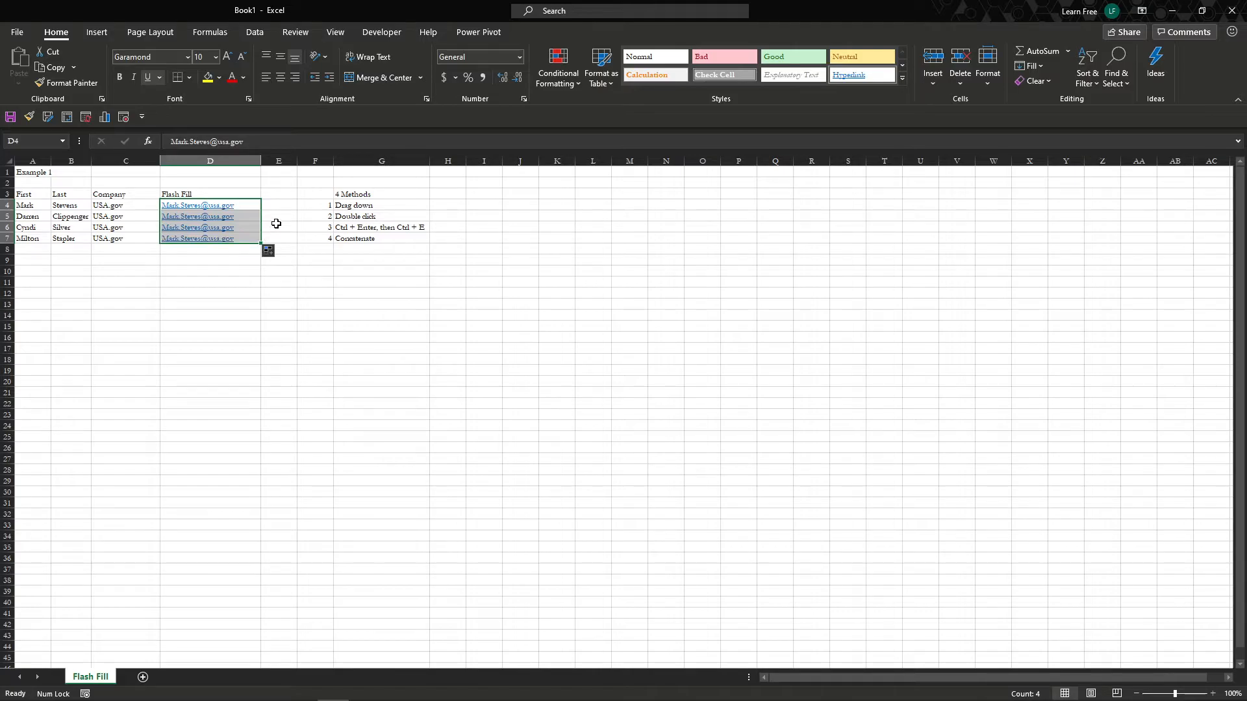
key(Down)
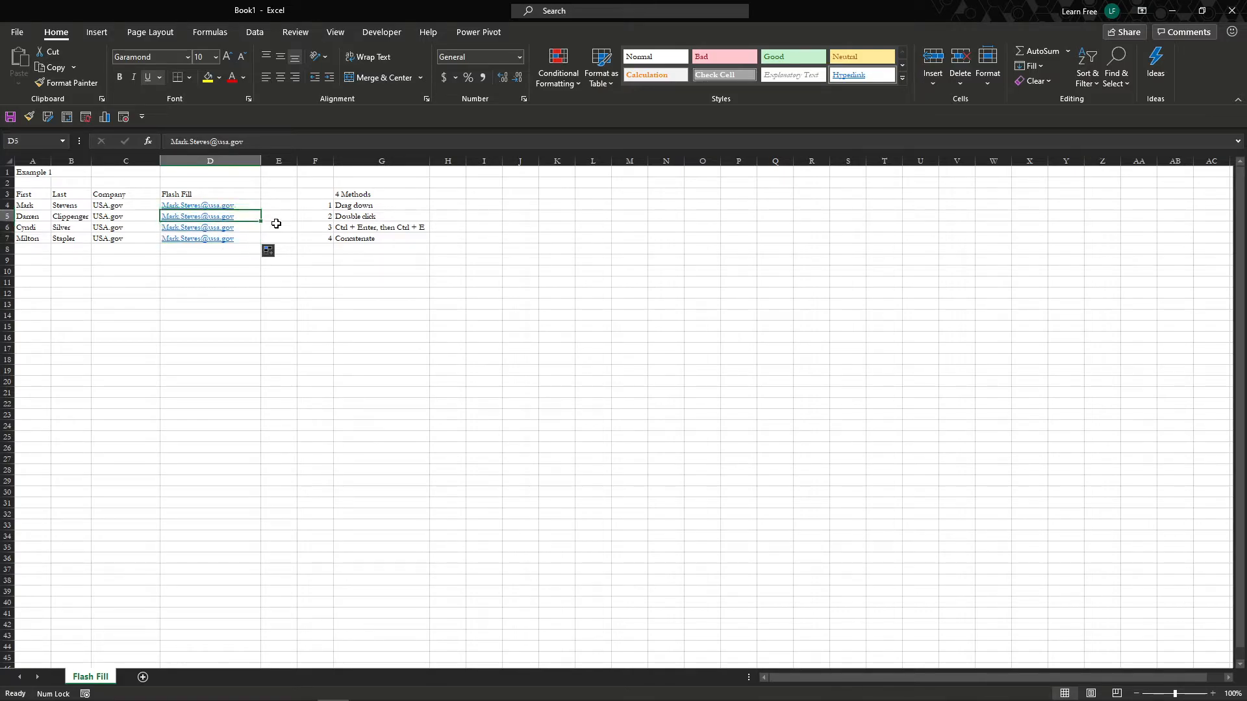
key(shift+Down)
key(shift+Down)
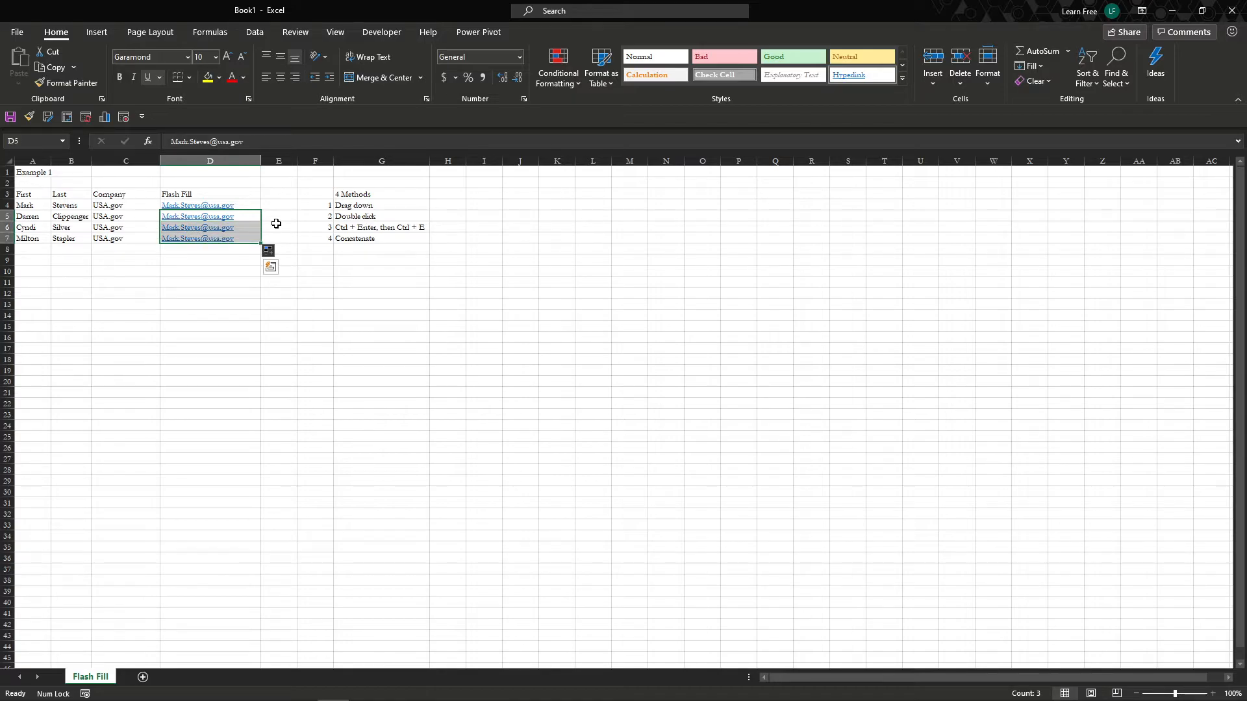
key(Delete)
key(Down)
key(Down)
key(Down)
key(Down)
key(Down)
key(Down)
key(Down)
- Enter the numbers 1 to 5 in A12:A16
key(Left)
key(Left)
key(Left)
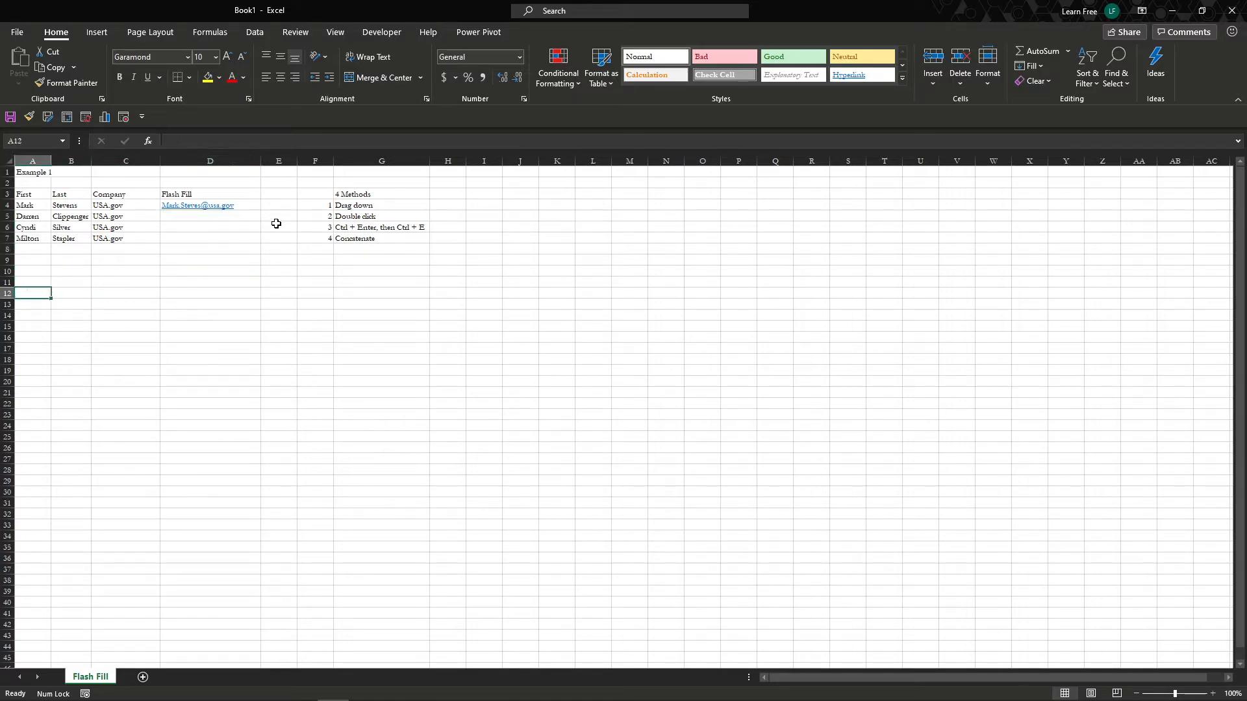
text(1)
key(Return)
text(2 3 4 5)
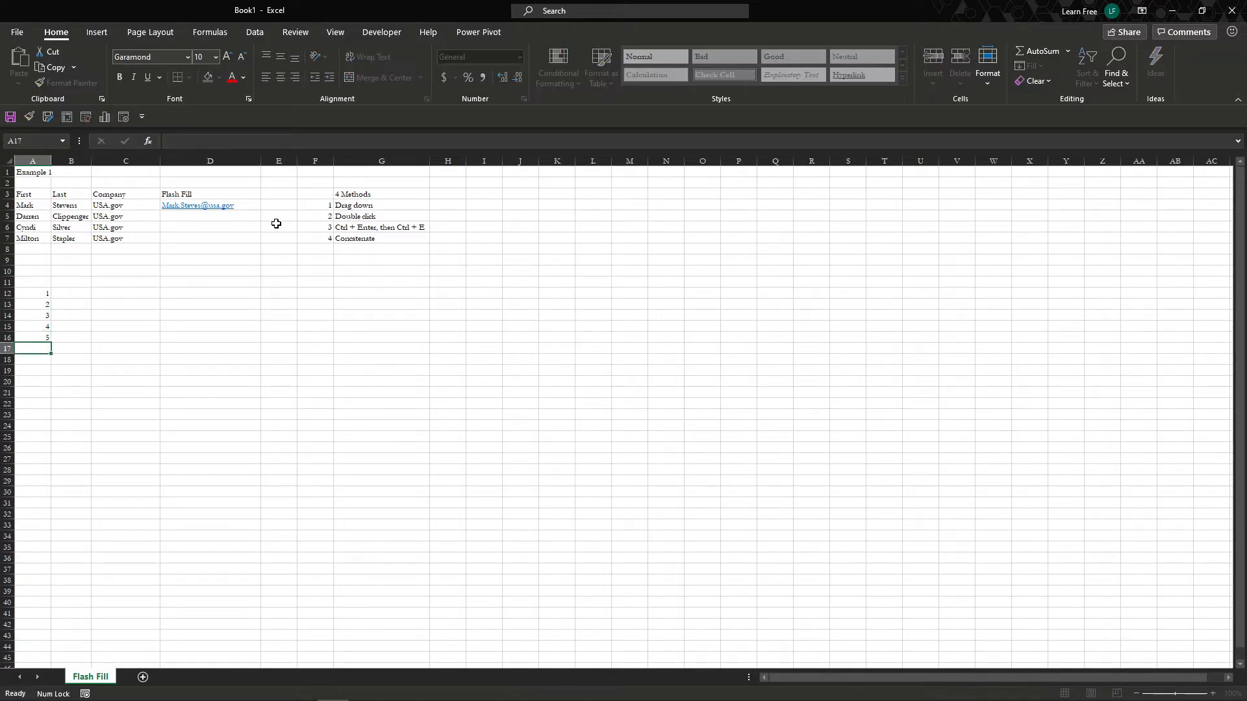
- Enter 5, 4, 3, 2, 1 in B12:B16
key(Right)
key(Up)
key(Up)
key(Up)
key(Up)
key(Up)
text(5)
key(Return)
text(4)
key(Return)
text(3)
key(Return)
text(2)
key(Return)
text(1)
key(Return)
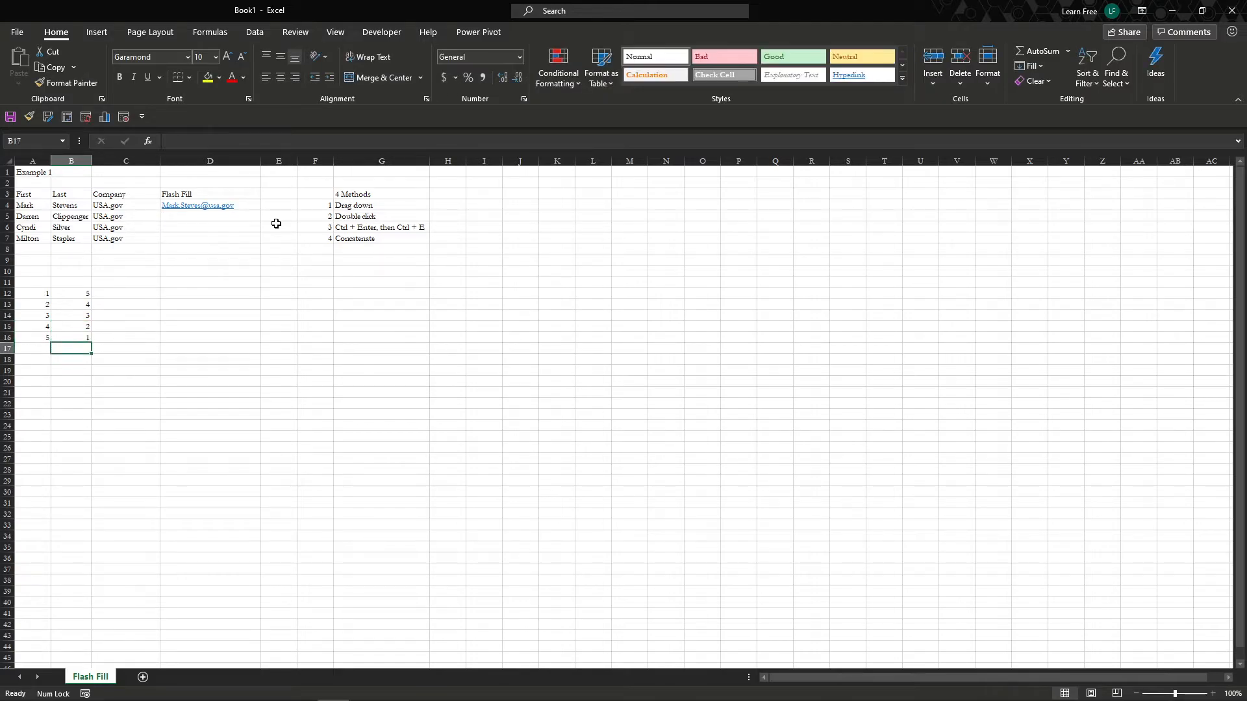
- Enter =SUM(A12:B12) in C12 to total row 12
key(Up)
key(Right)
key(Up)
key(Up)
key(Up)
key(Up)
text(=)
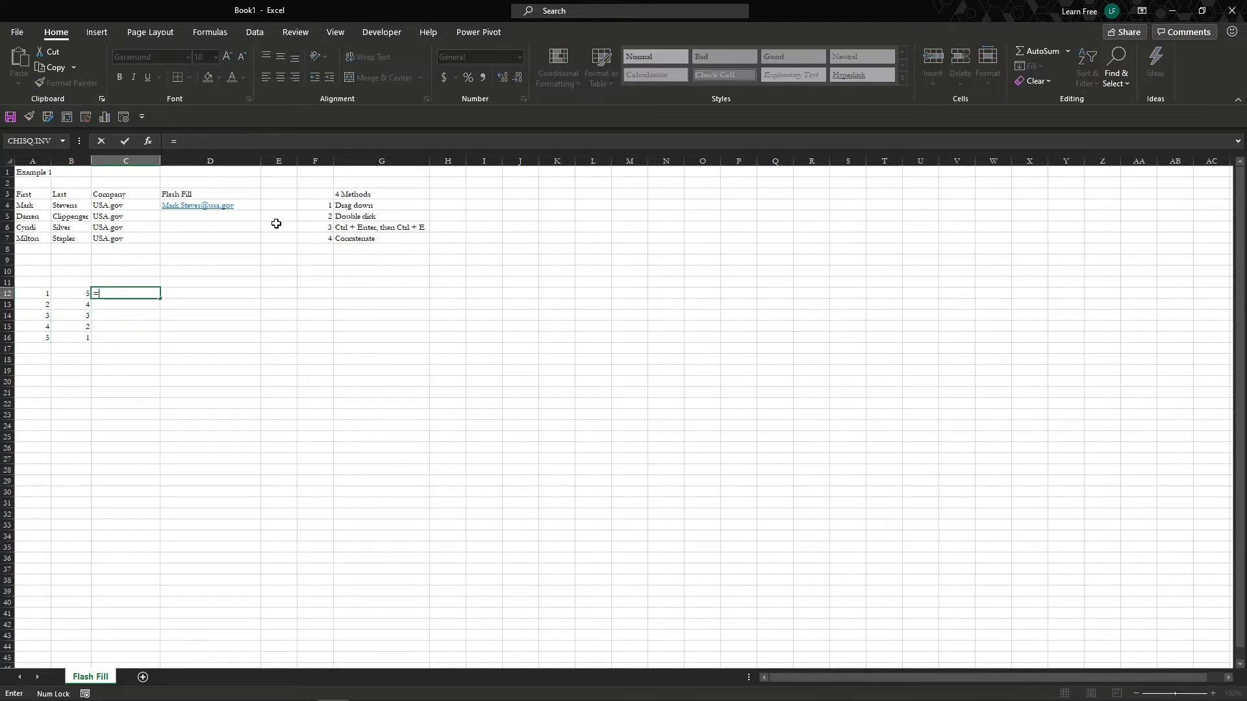
text(su)
key(Tab)
key(Left)
key(Left)
key(shift+Right)
key(Return)
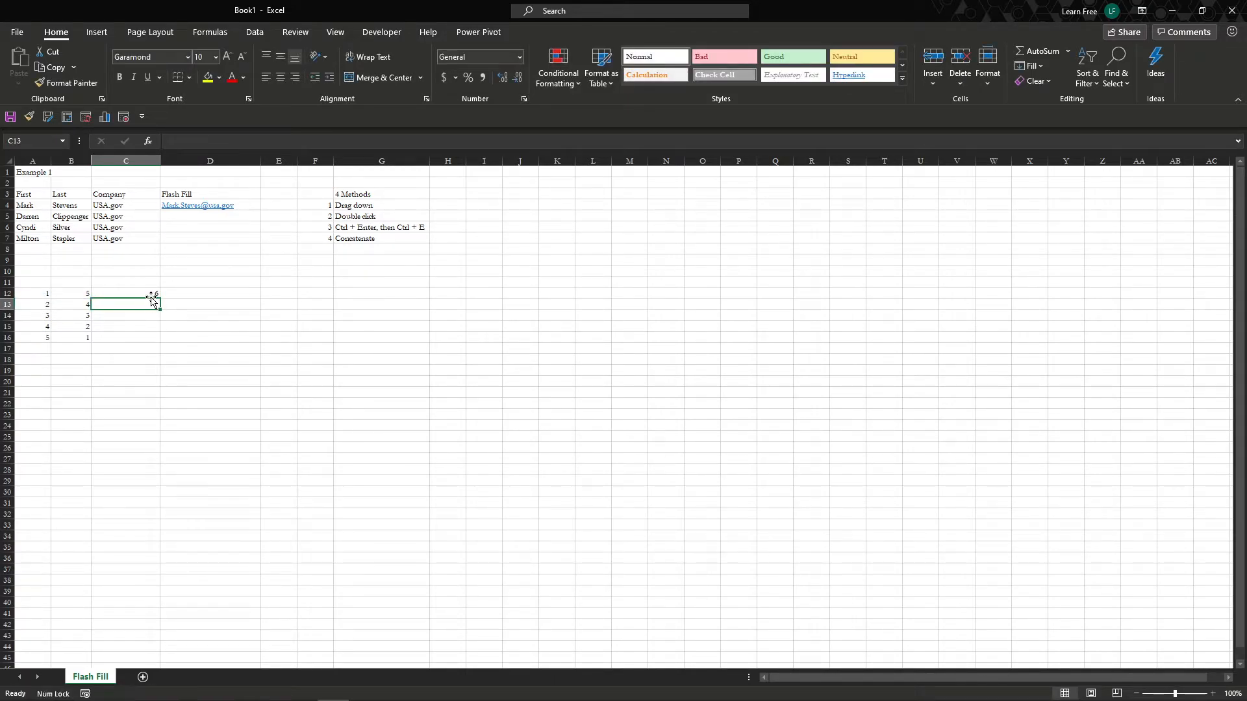
- Glance at the D4 email, then check C12's formula references without changing it
click(223, 207)
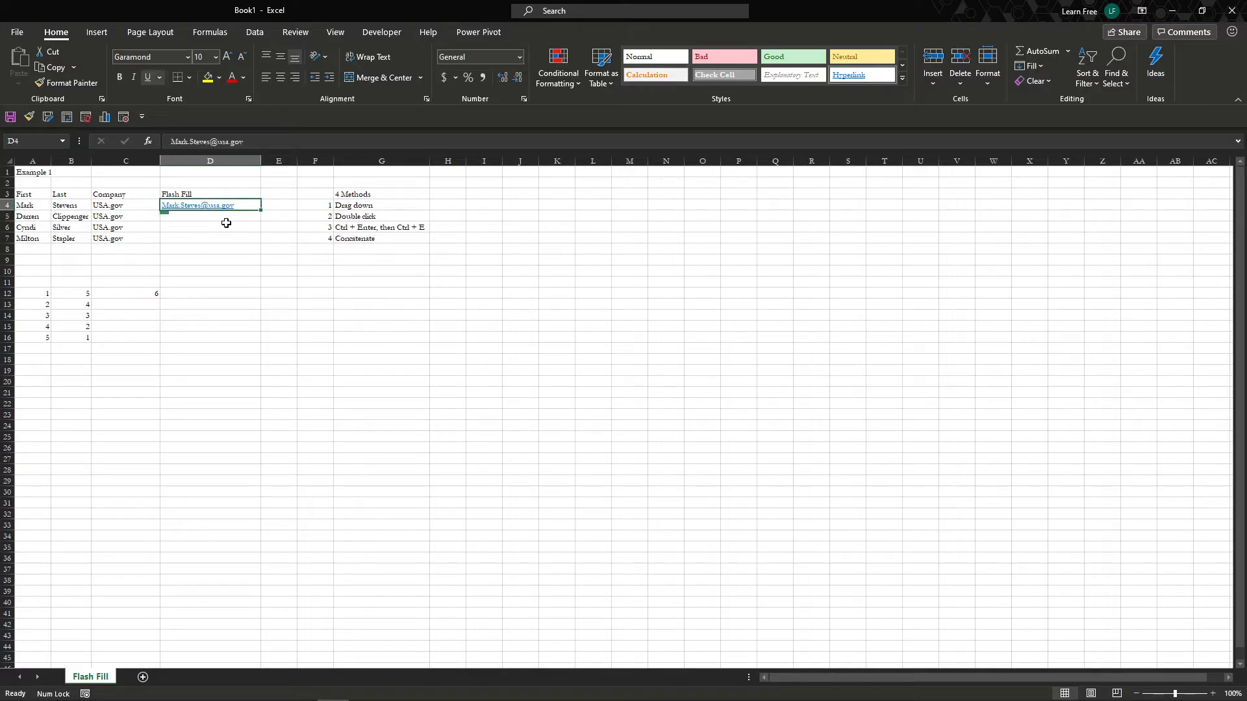
key(Left)
key(ctrl+Down)
key(ctrl+Down)
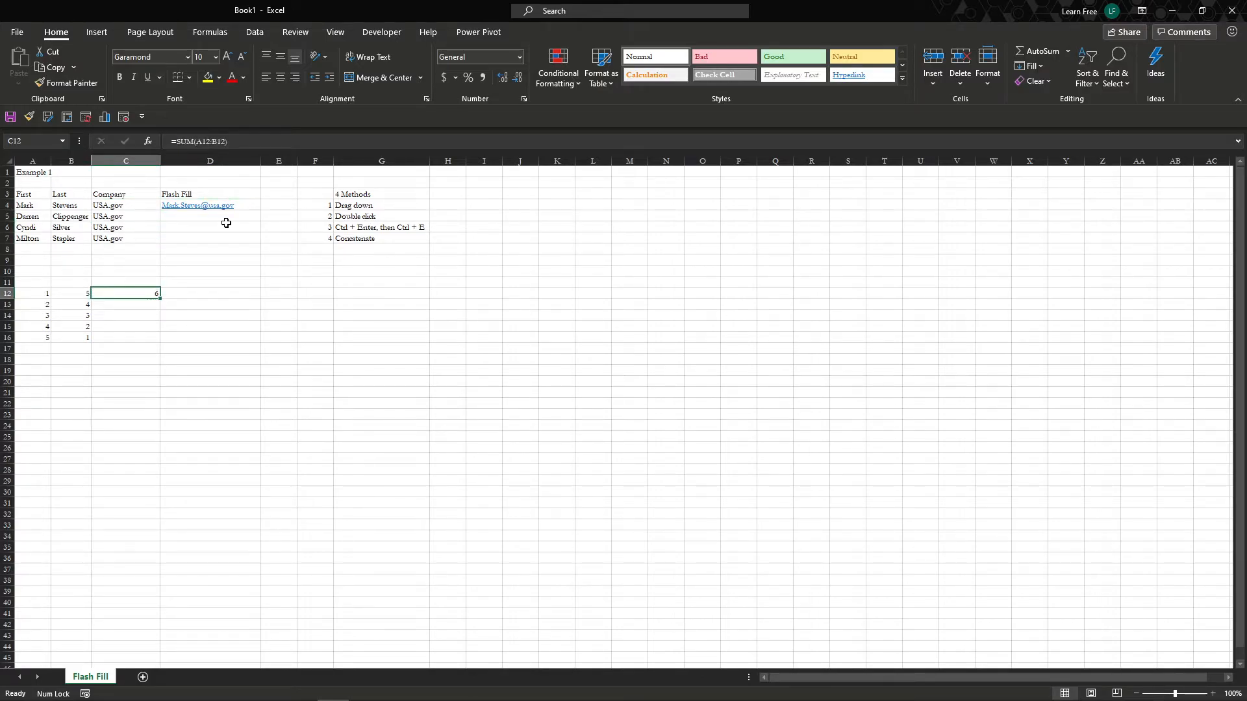
key(F2)
key(Escape)
- Fill the SUM formula down C12:C16 and verify each copied formula's references
drag(161, 301, 160, 342)
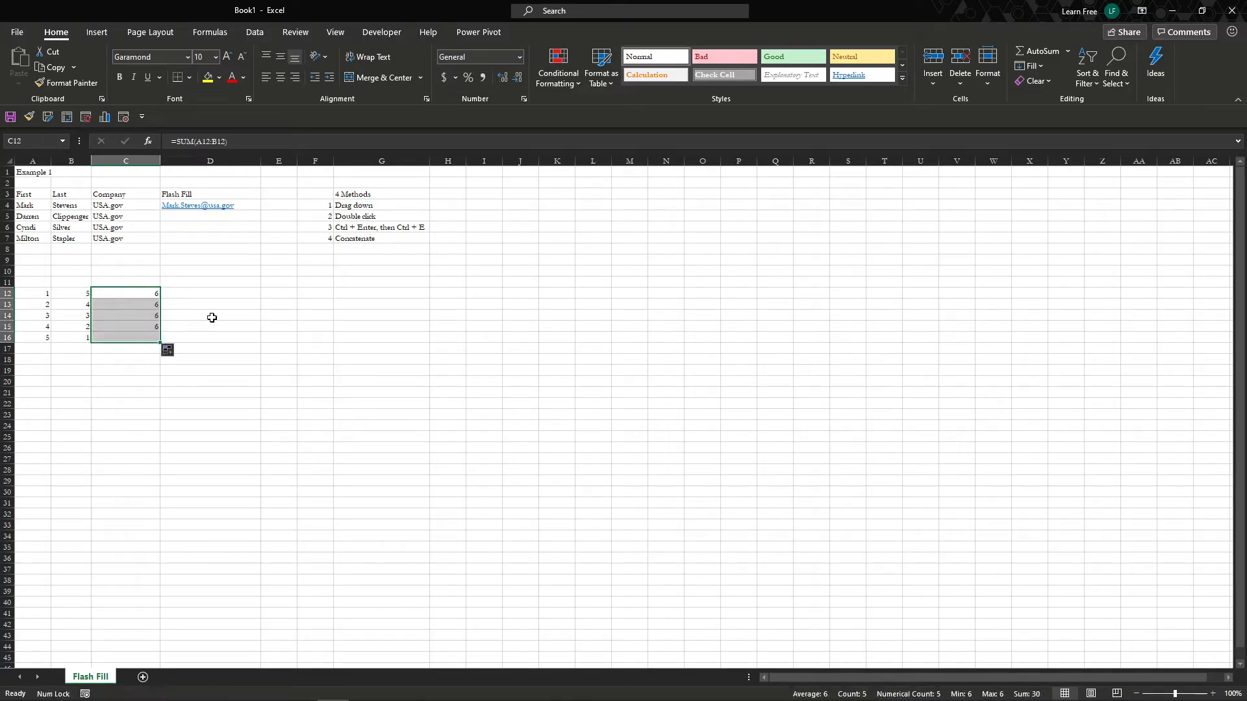
click(132, 305)
key(F2)
key(Escape)
click(128, 316)
key(F2)
key(Escape)
click(120, 328)
key(F2)
key(Escape)
click(120, 337)
key(F2)
key(Escape)
click(154, 295)
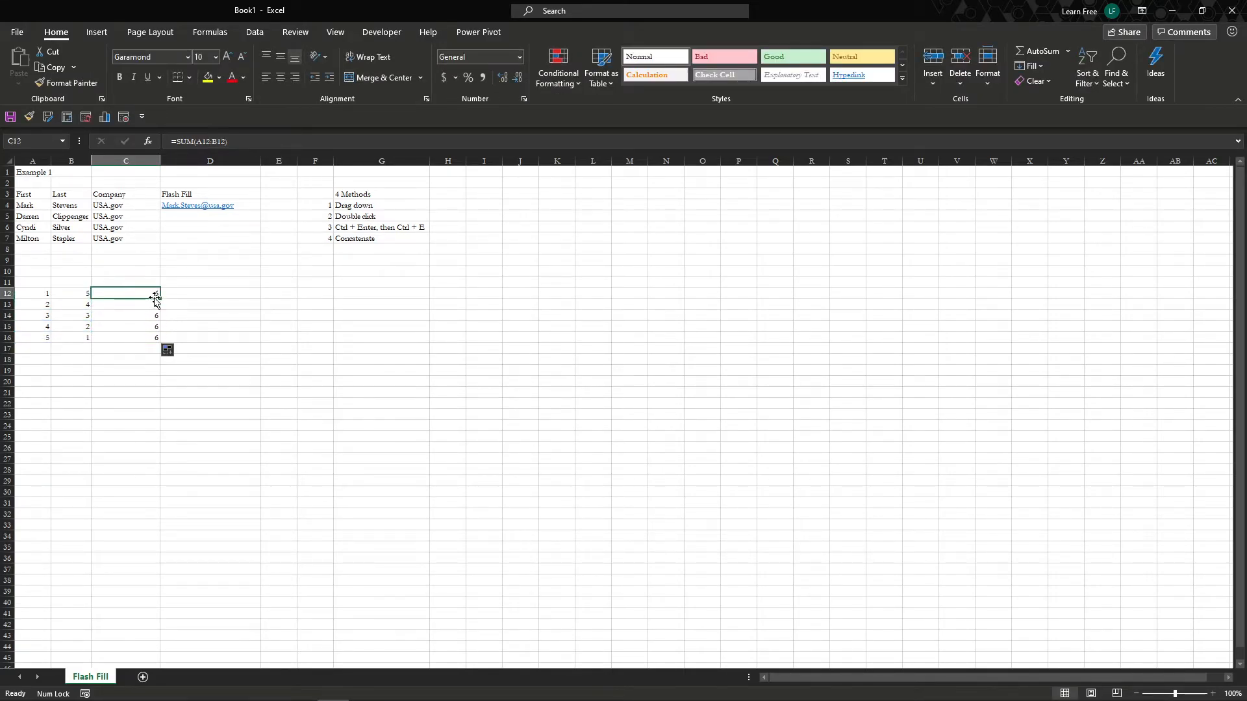
- Change B14, B15 and B16 to 9, 8 and 15 so the totals recalculate
click(85, 315)
text(9)
key(Return)
text(8)
key(Return)
text(15)
key(Return)
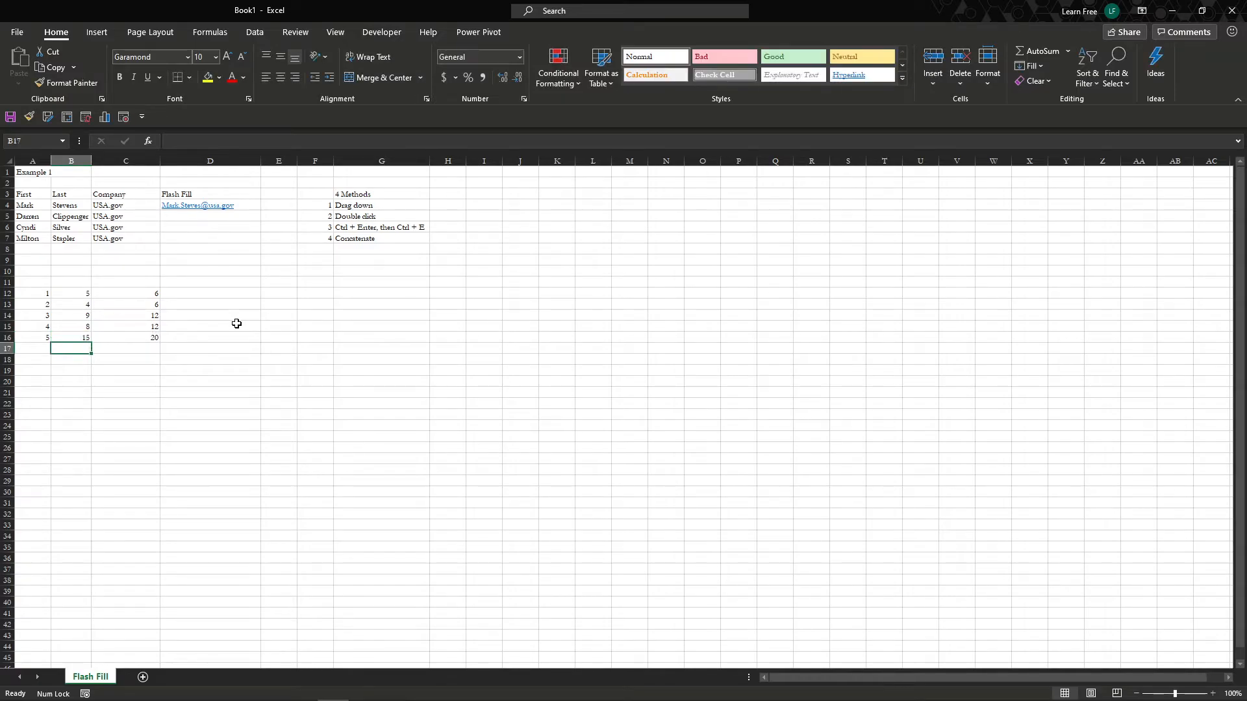
key(Up)
key(Up)
key(Up)
key(Up)
key(Right)
key(Up)
key(Up)
key(Up)
key(Up)
key(Up)
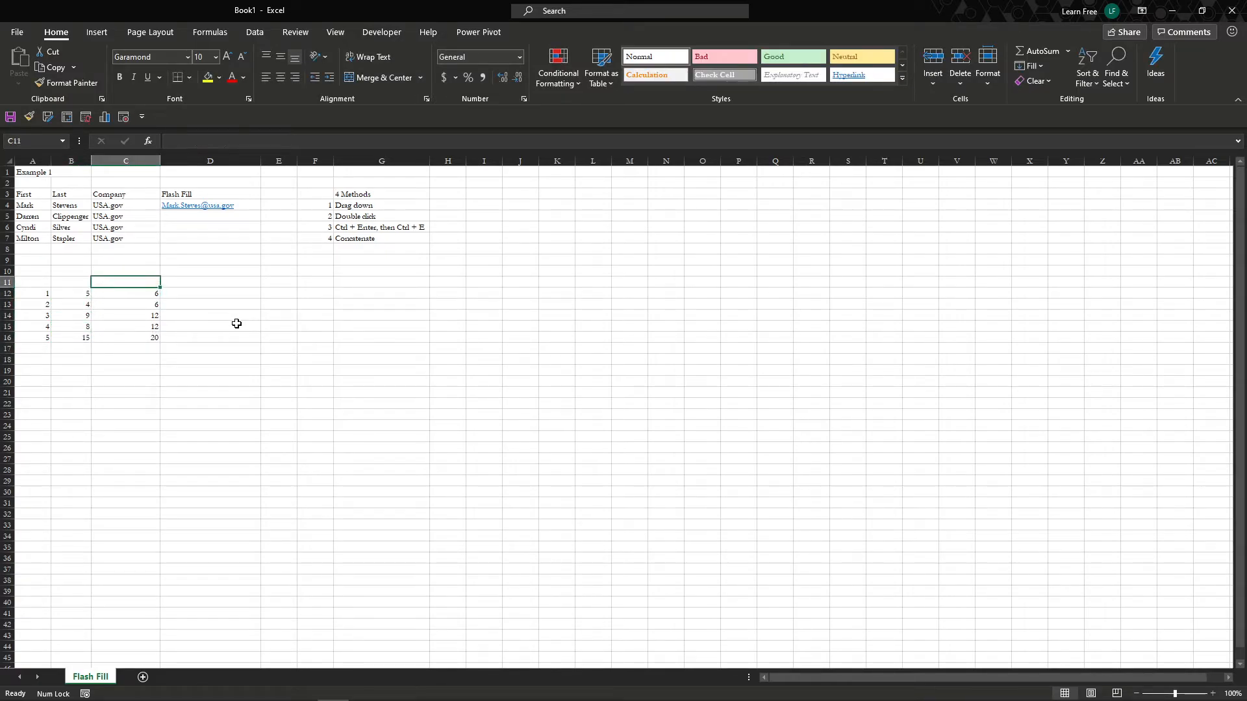
- Enter =SUM(A12:B12) in D12
key(Up)
key(Up)
key(Up)
key(Right)
key(Up)
key(Down)
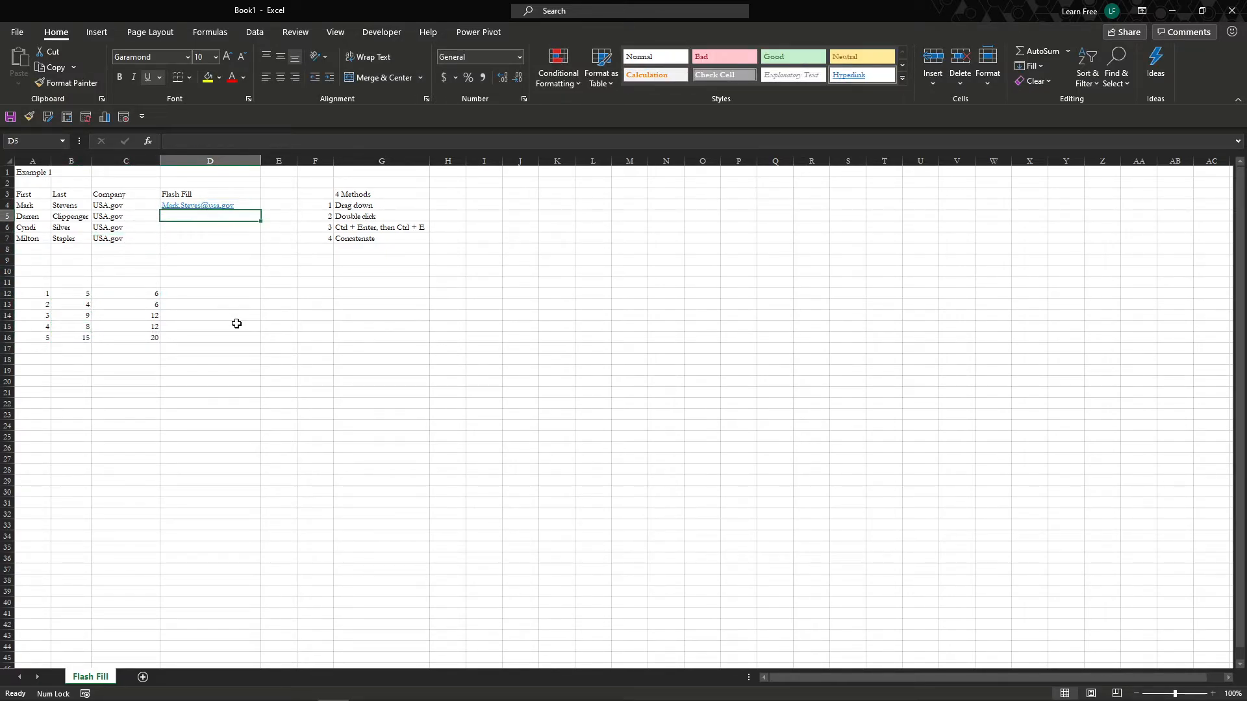
key(Down)
key(Down)
key(Down)
key(Down)
key(Down)
key(Down)
key(Down)
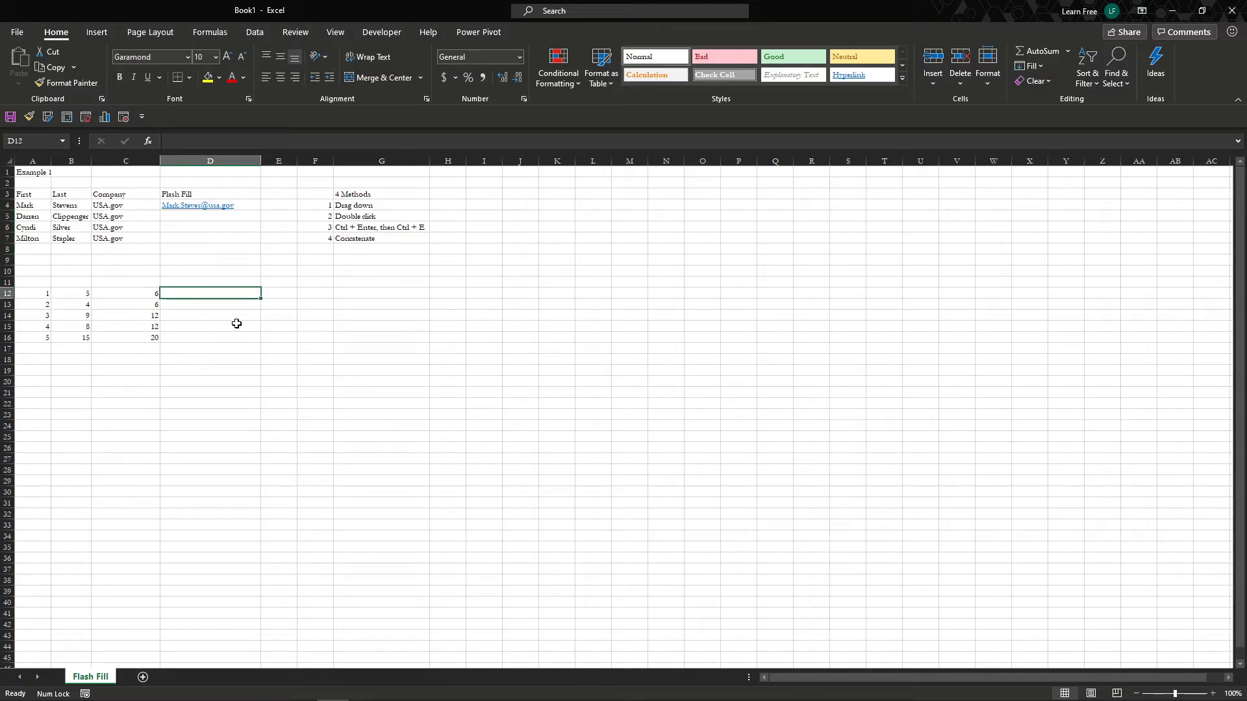
text(=SUM()
key(Left)
key(Left)
key(shift+Left)
key(Return)
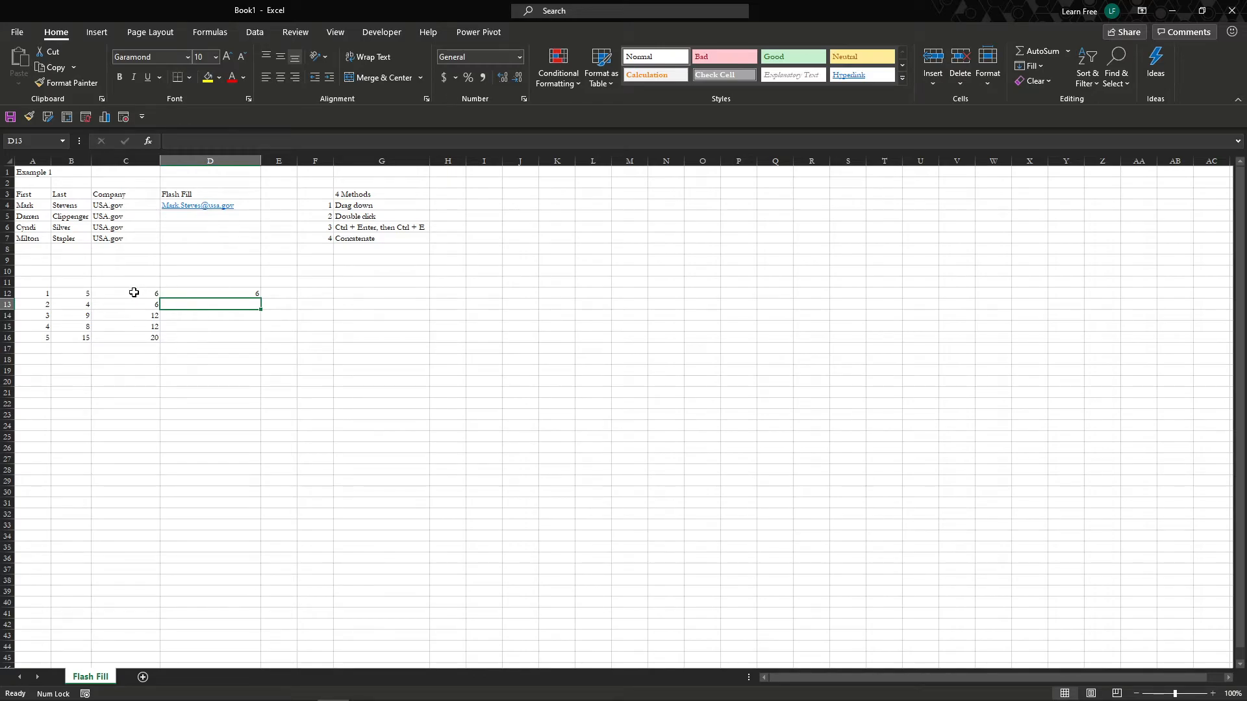
- Auto-fill the D12 SUM formula down to D16
click(248, 291)
drag(260, 299, 245, 328)
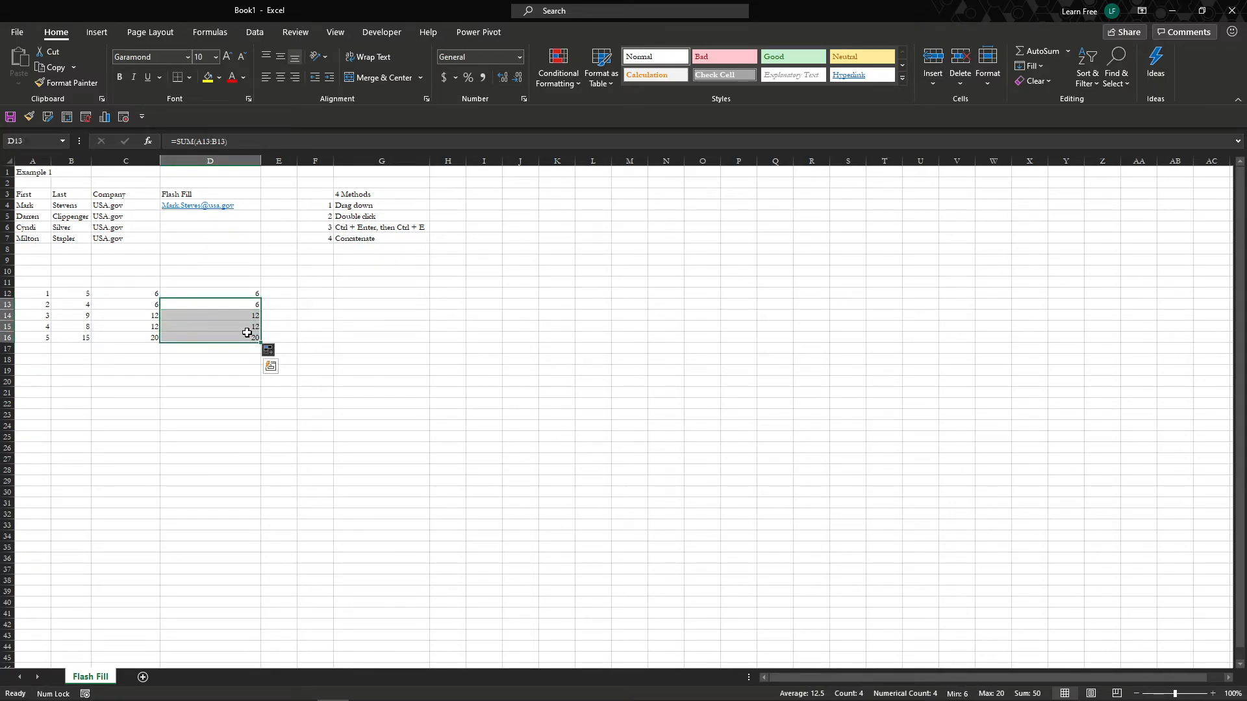
key(ctrl+z)
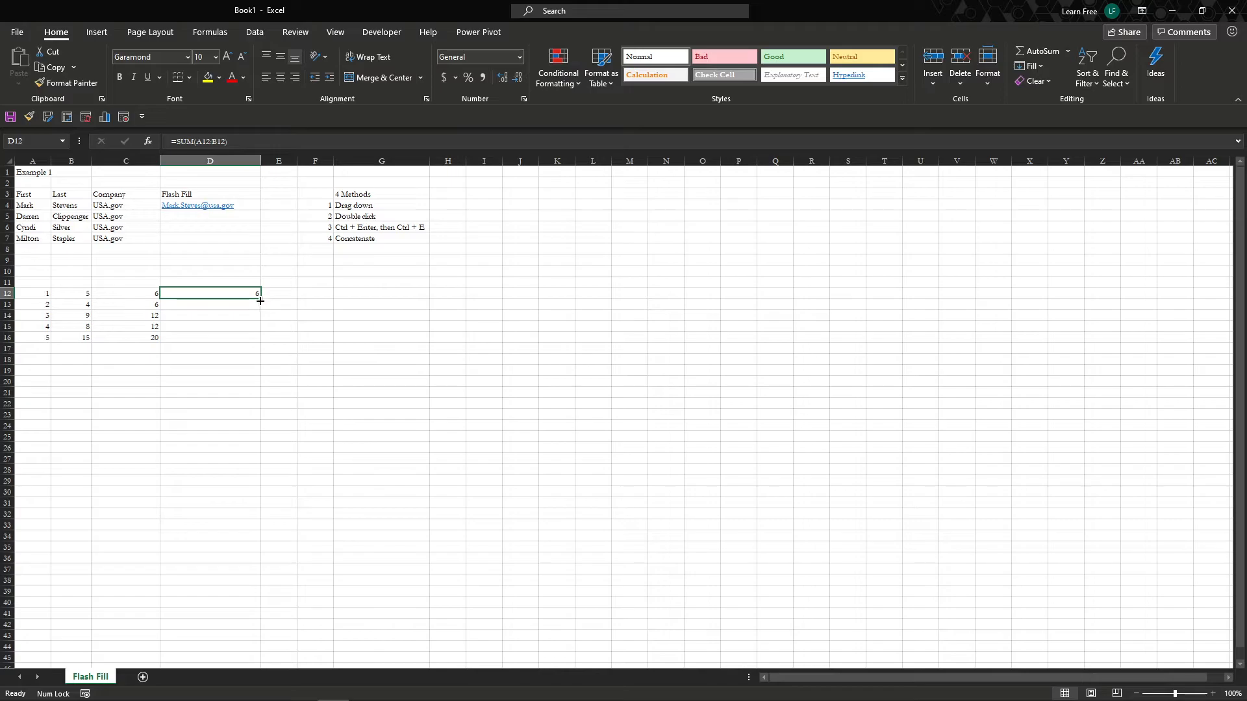
double_click(261, 301)
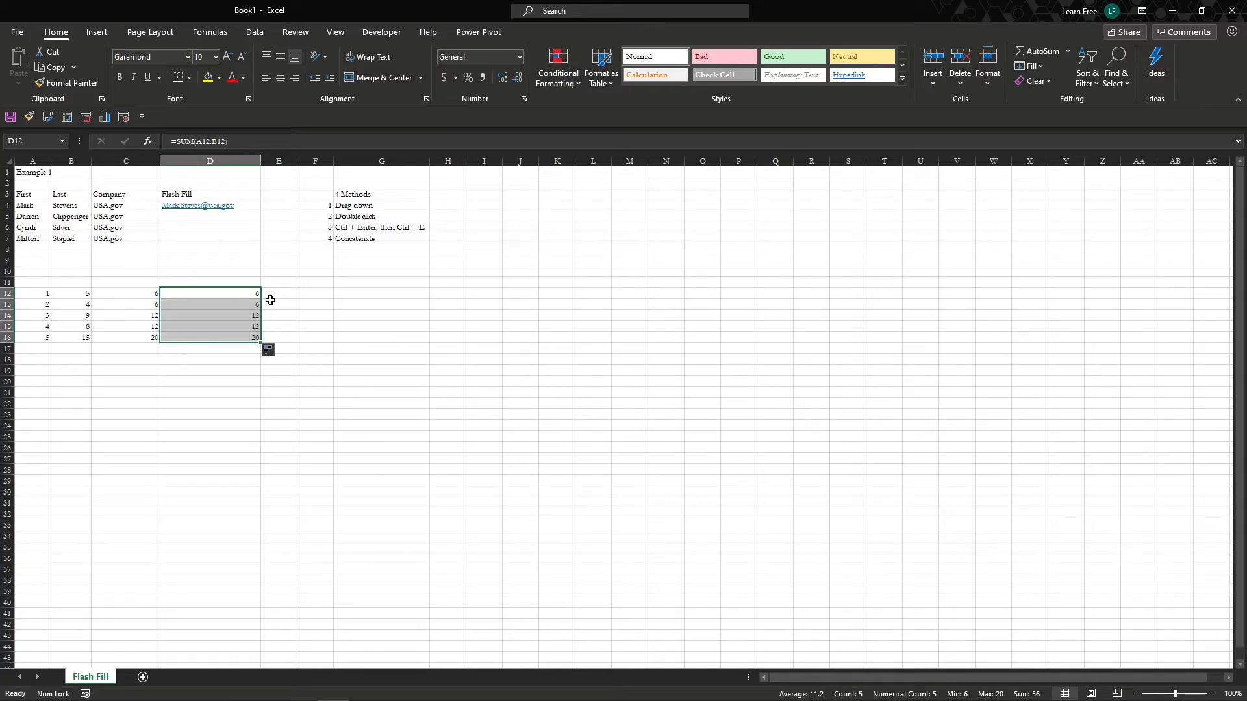
- Check the copied SUM formulas in D12:D15, then select the numbers in columns A and B
click(239, 316)
double_click(240, 316)
key(Escape)
double_click(240, 304)
key(Escape)
double_click(241, 328)
key(Escape)
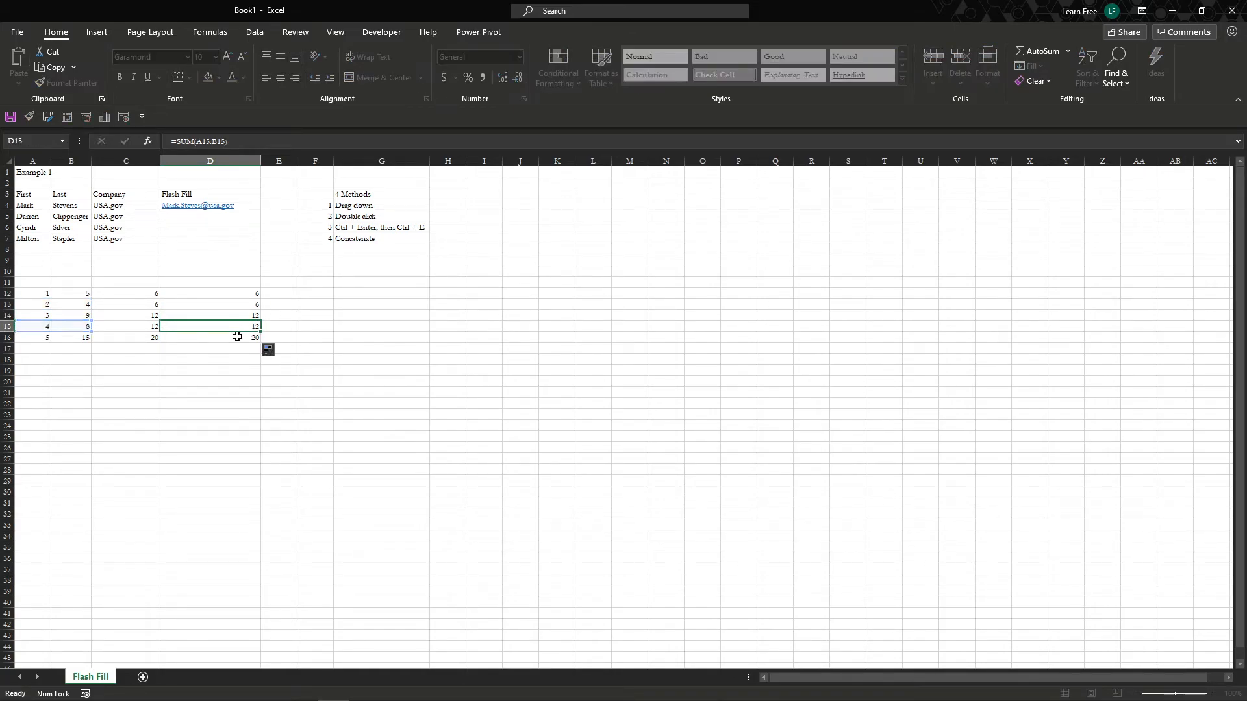
double_click(239, 330)
key(Escape)
click(247, 296)
double_click(247, 297)
key(Escape)
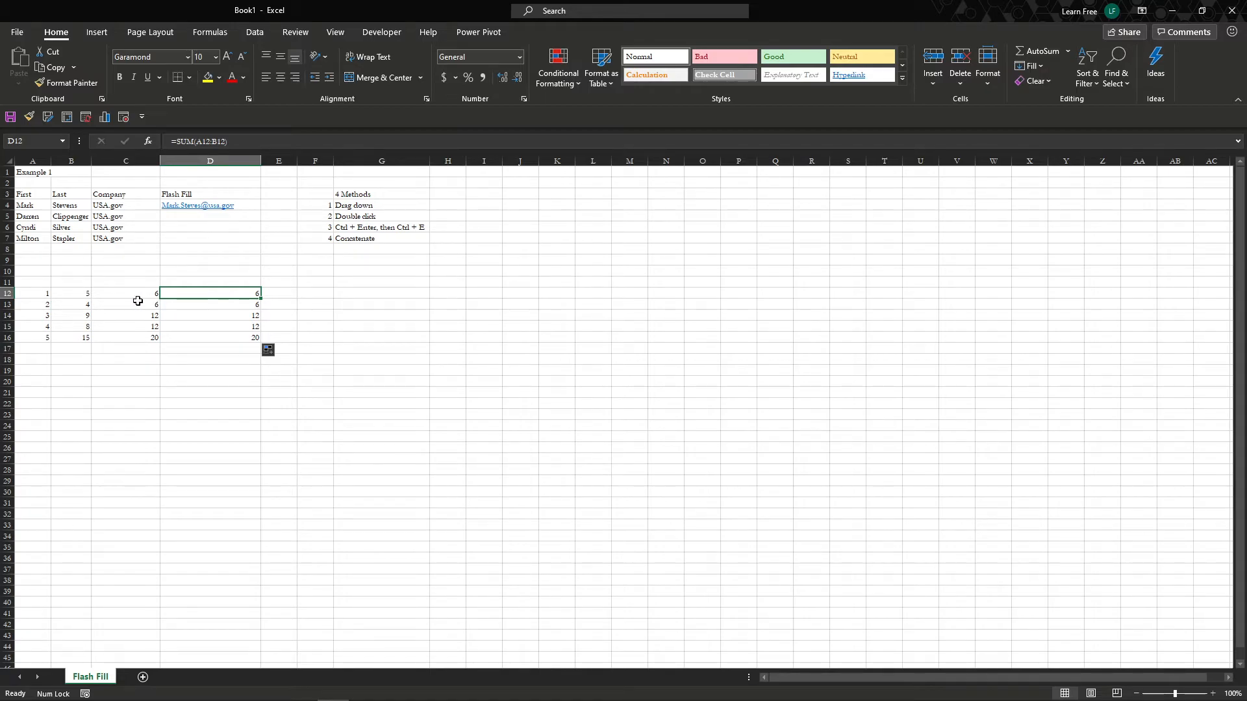
drag(30, 294, 65, 349)
- Overwrite D4's typed email with a formula starting =CONCAT(A4
click(271, 261)
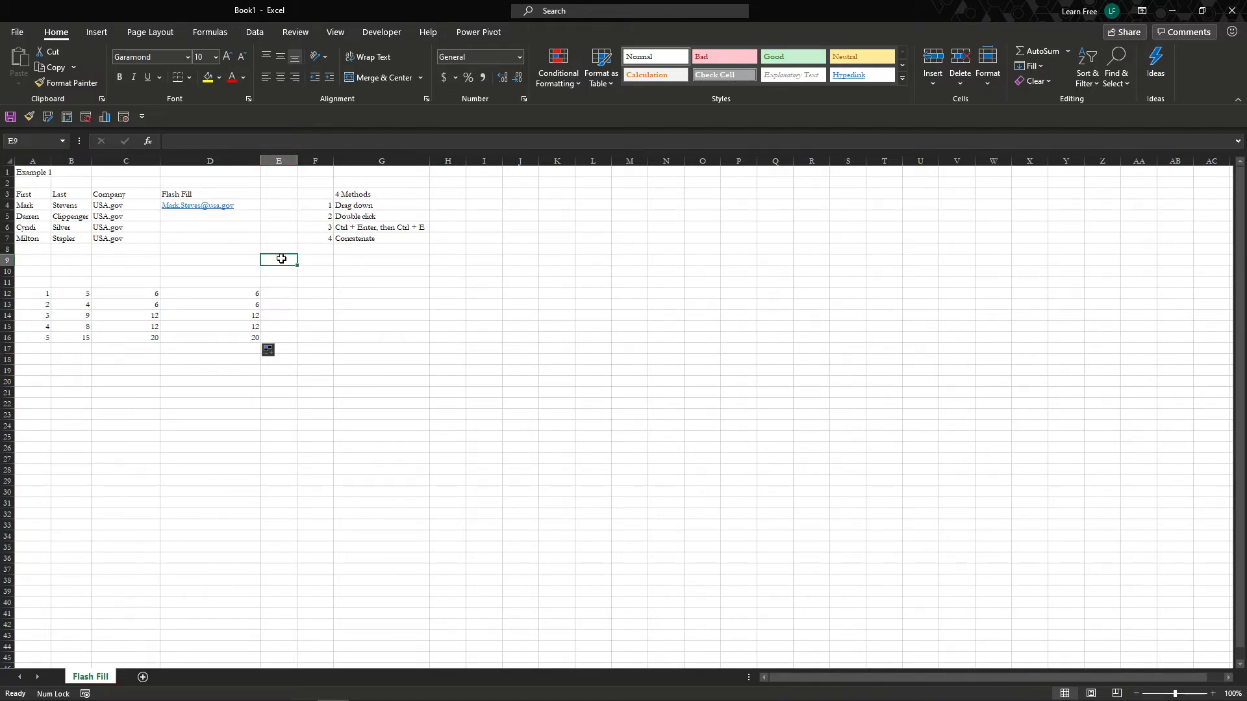
click(246, 216)
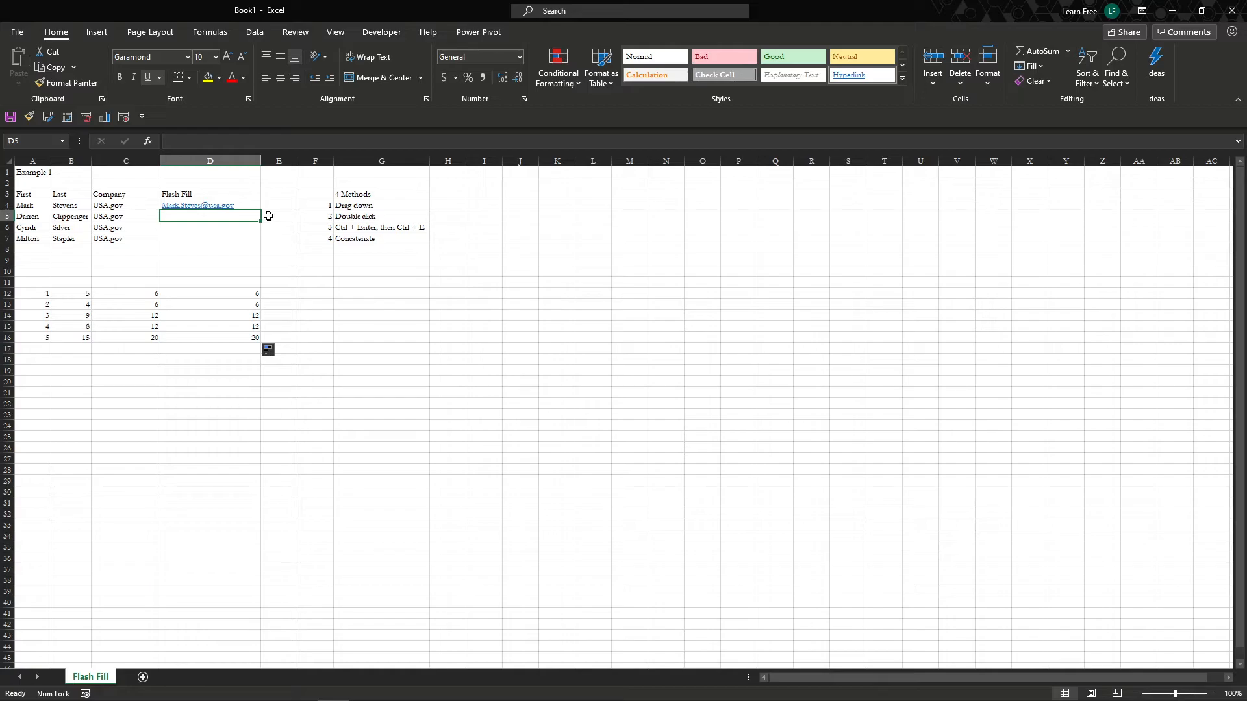
key(Up)
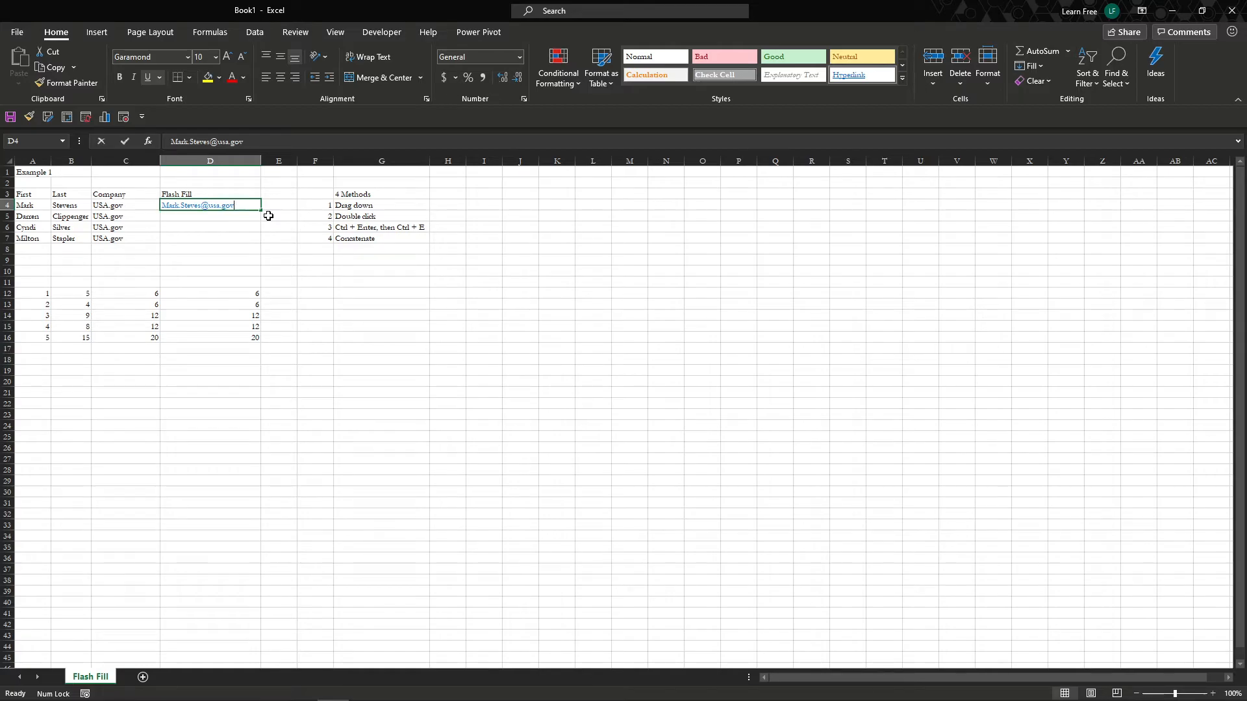
text(=)
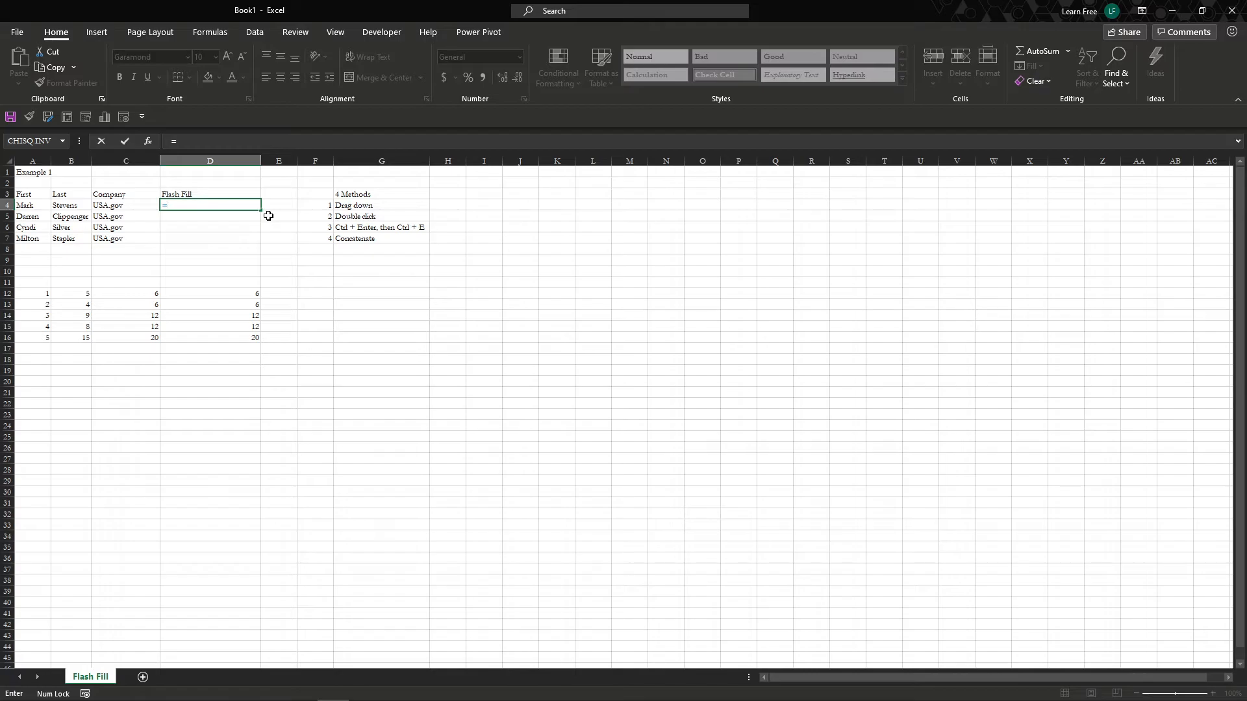
text(con)
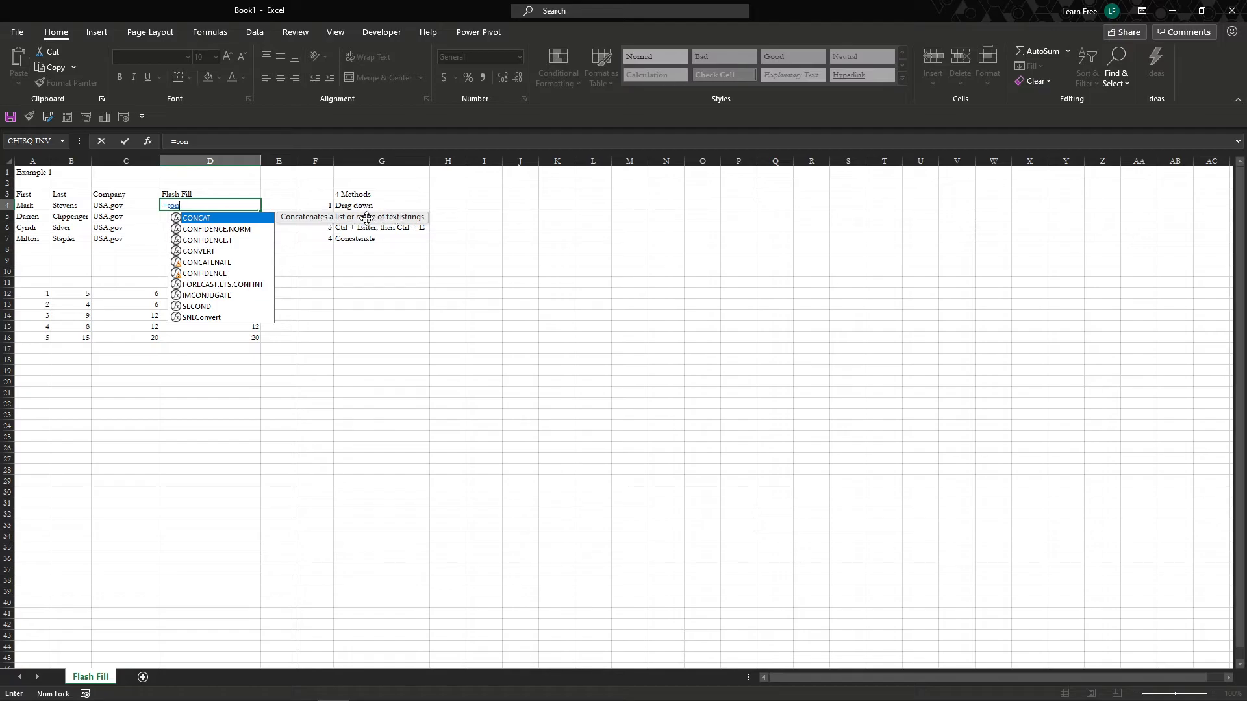
double_click(240, 218)
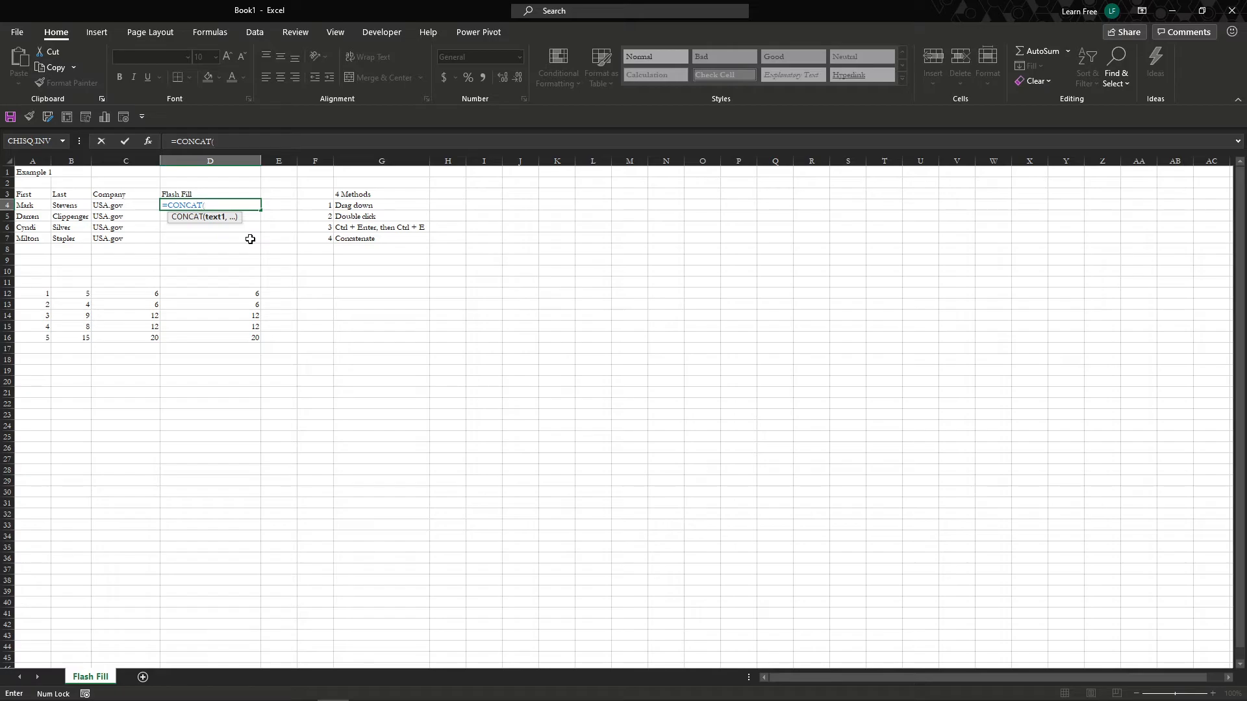
key(Left)
key(Left)
key(Left)
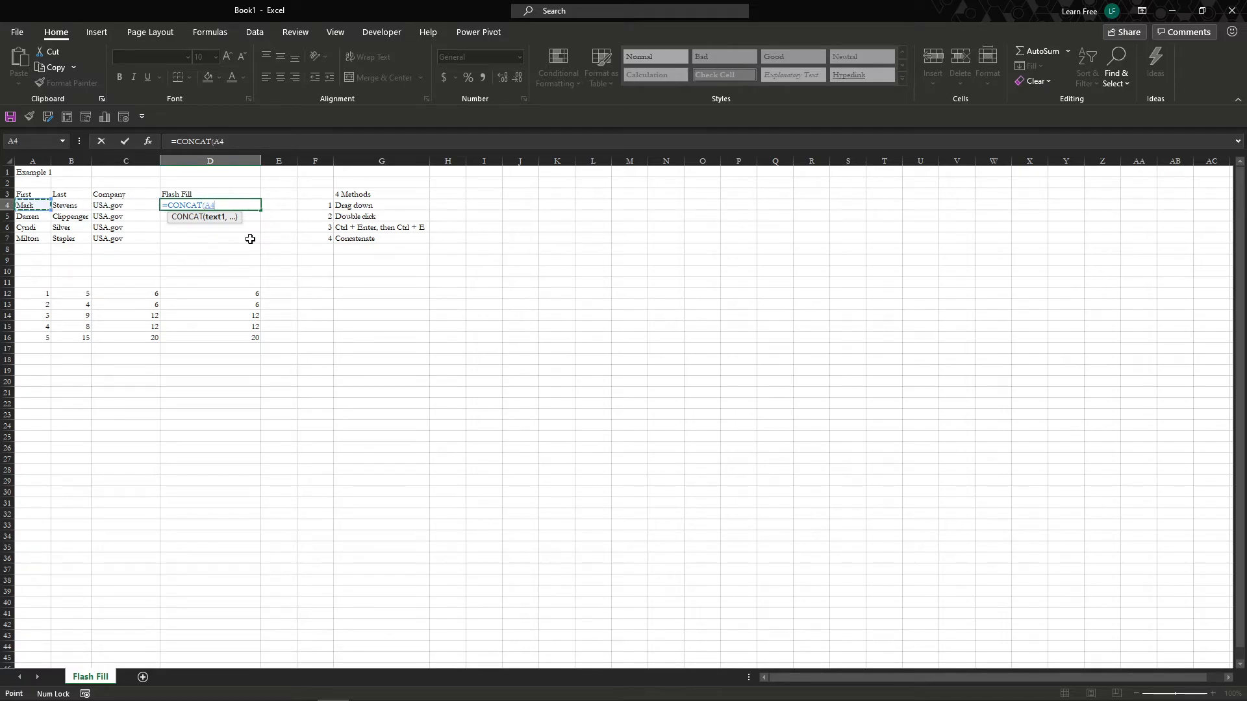
- Finish D4 as =CONCAT(A4,".",B4,"@",C4) and commit it
text(,".)
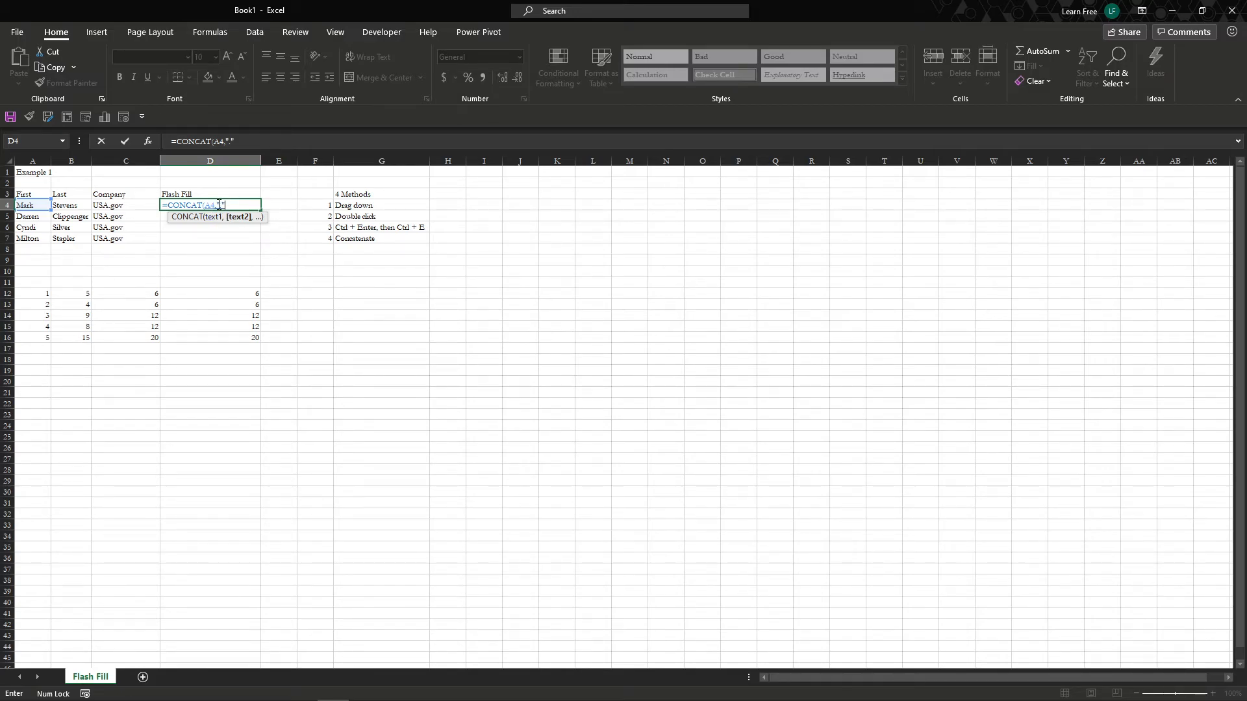
text(,)
key(Left)
key(Left)
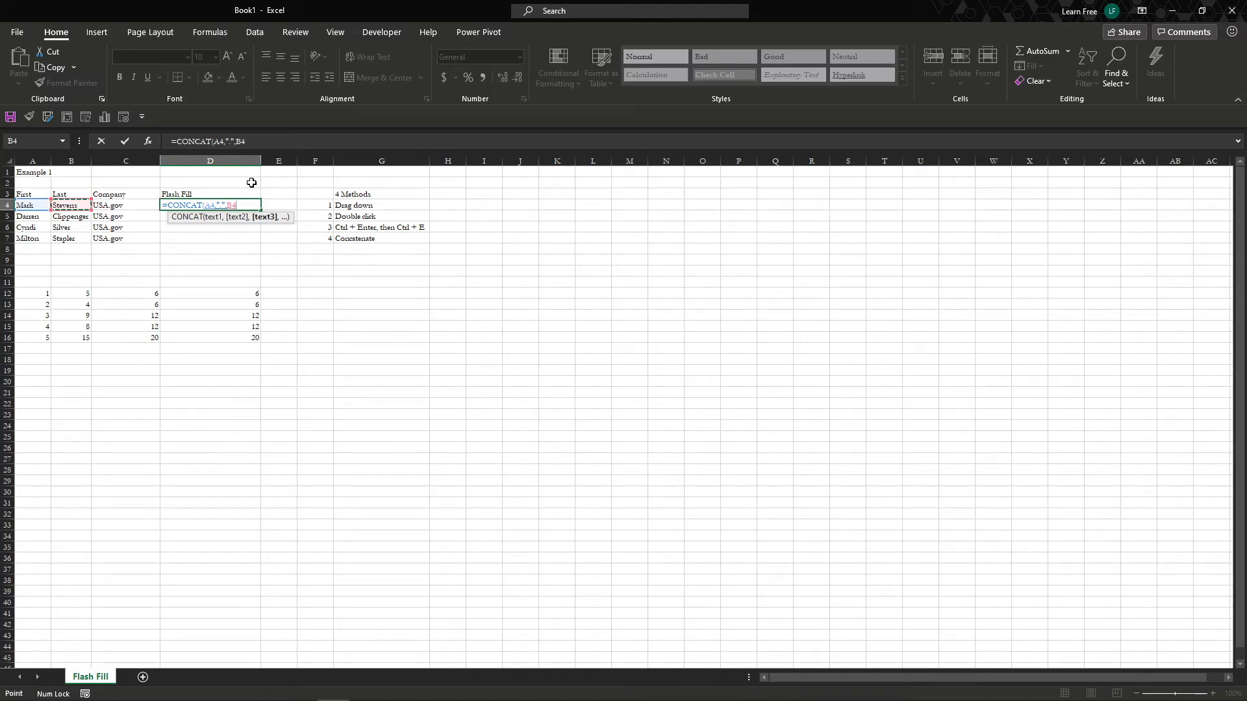
text(,"W)
key(BackSpace)
text(@)
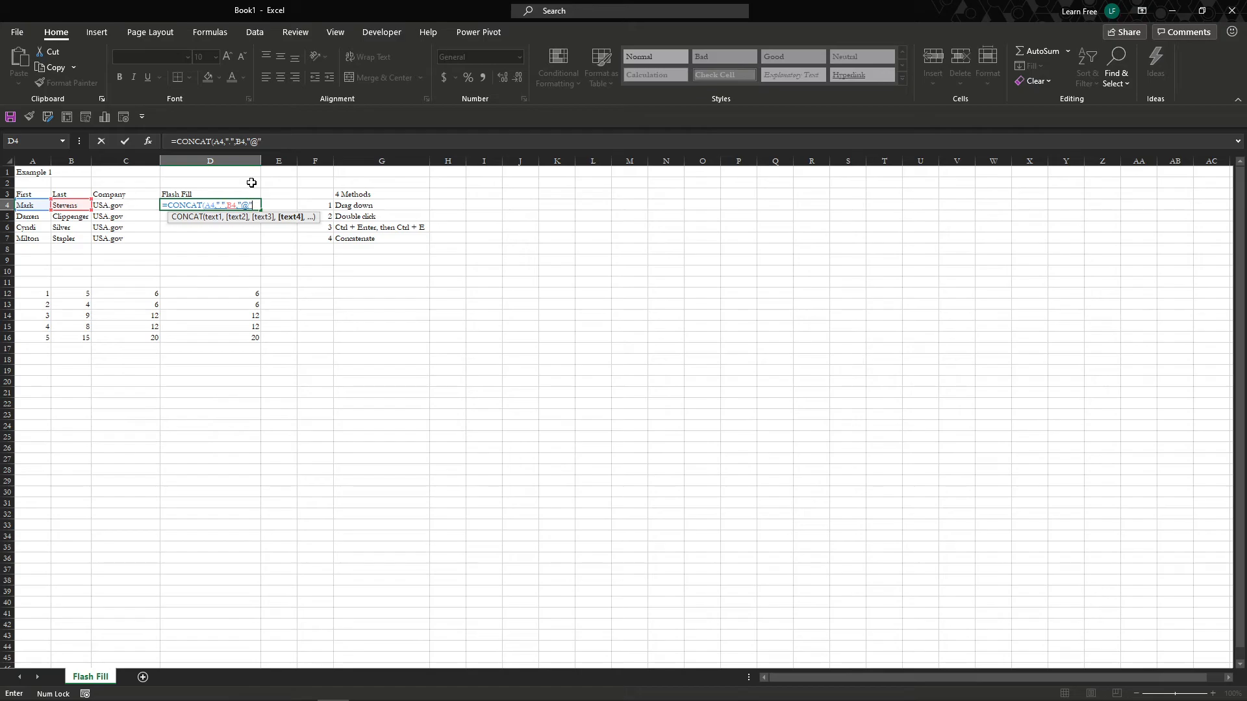
text(",)
key(Left)
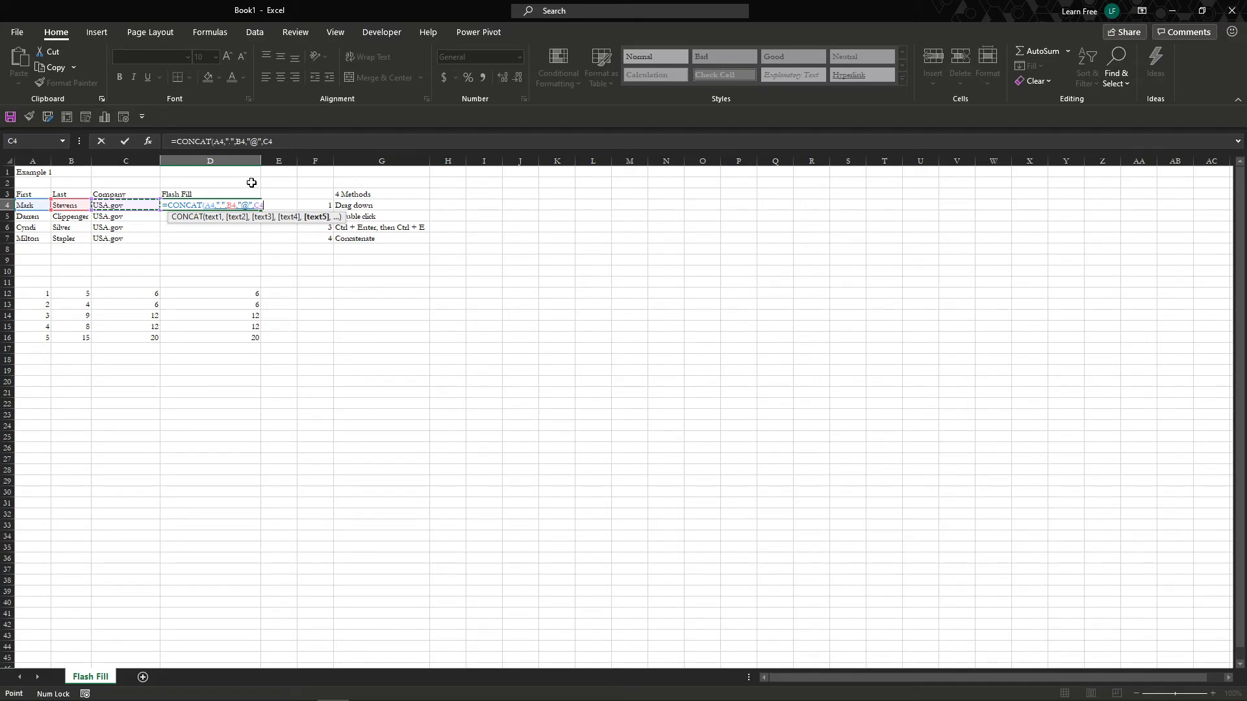
key(ctrl+Return)
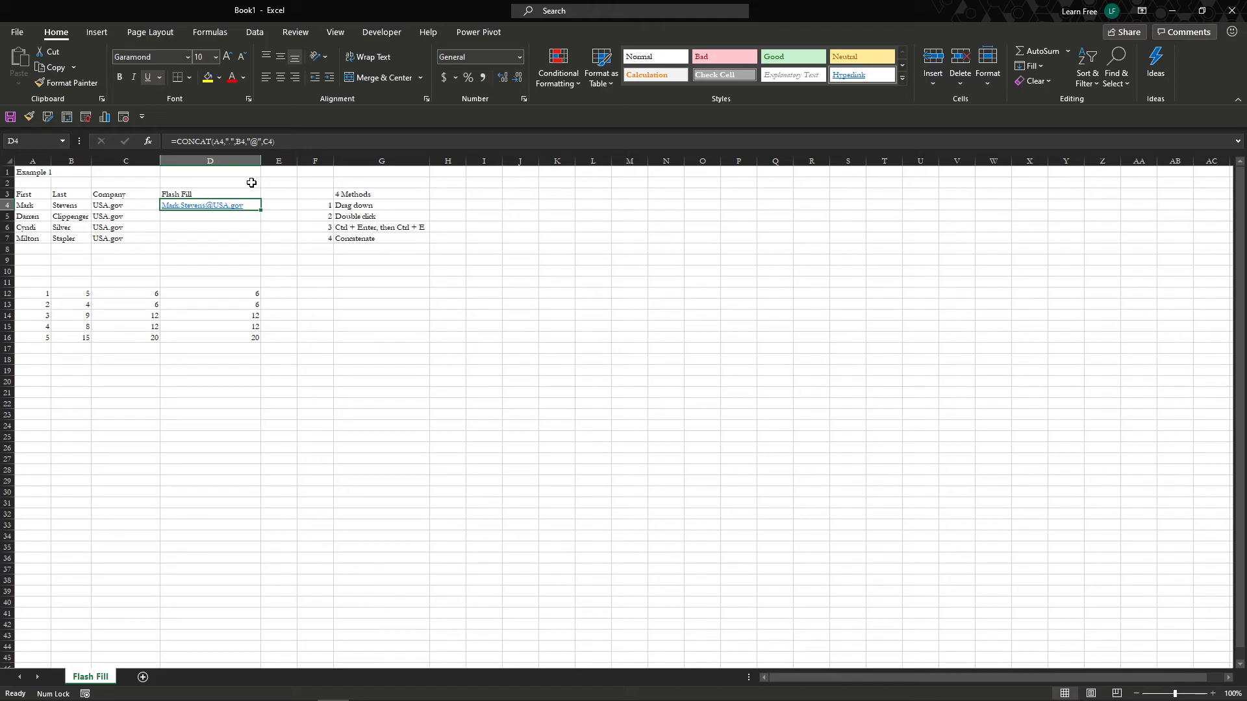
- Attempt Flash Fill with Ctrl+E below D4 and dismiss the warning
key(Down)
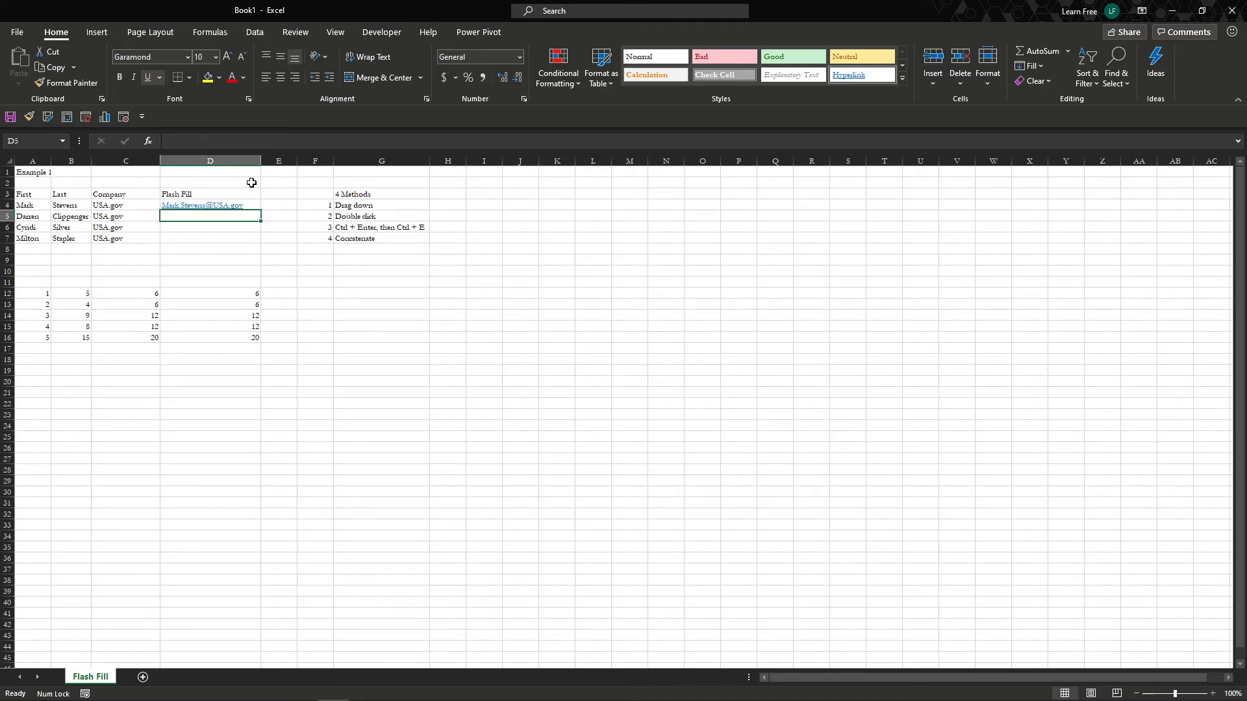
key(ctrl+e)
key(Return)
key(Up)
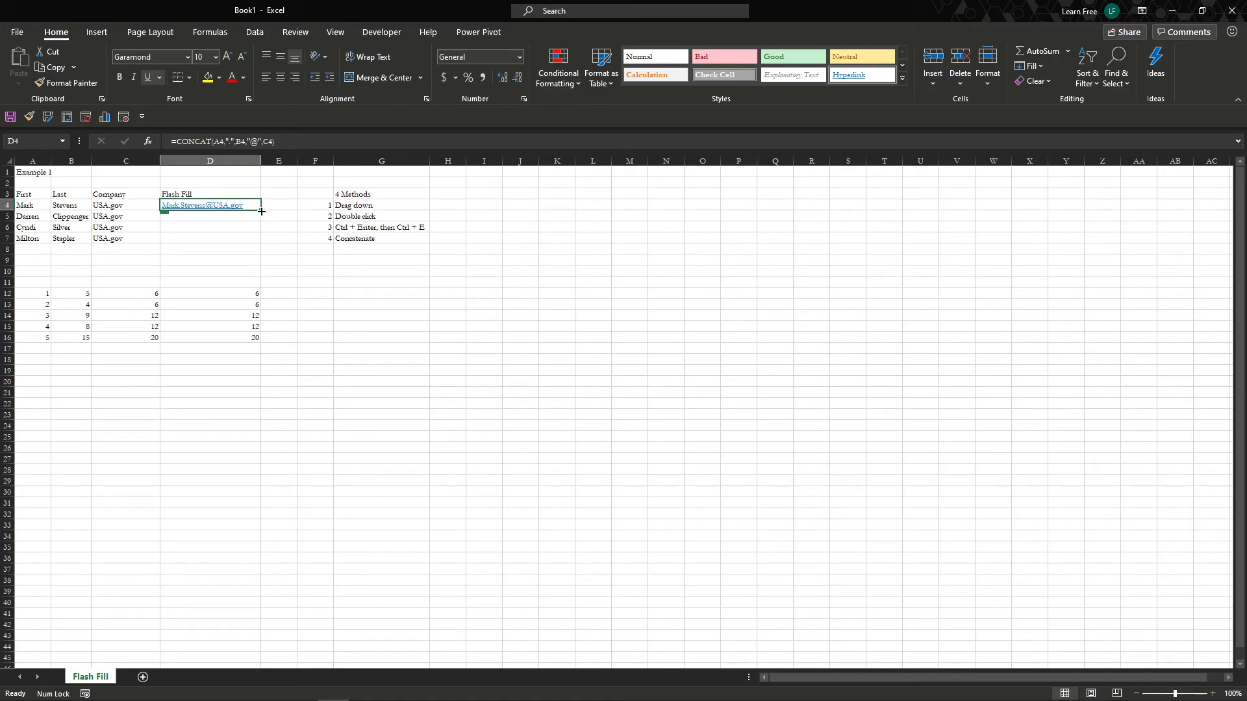
- Copy D4's CONCAT email formula down to D7 with the fill handle
double_click(261, 211)
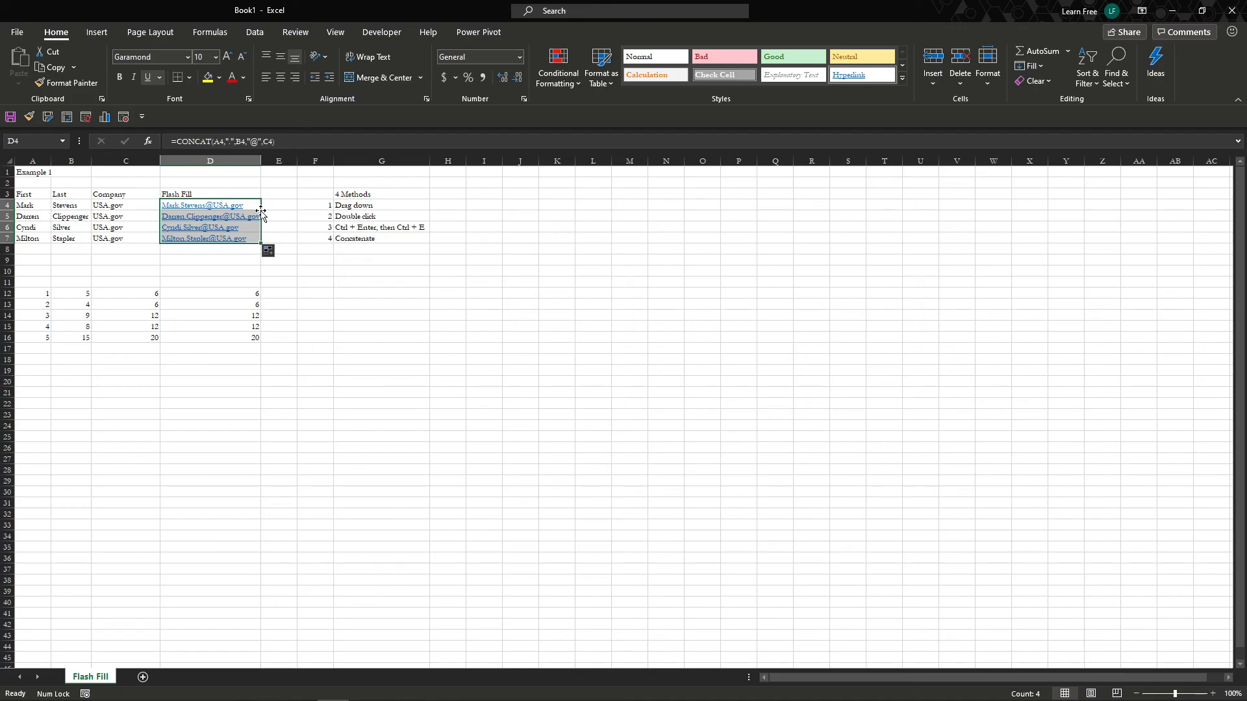
key(ctrl+z)
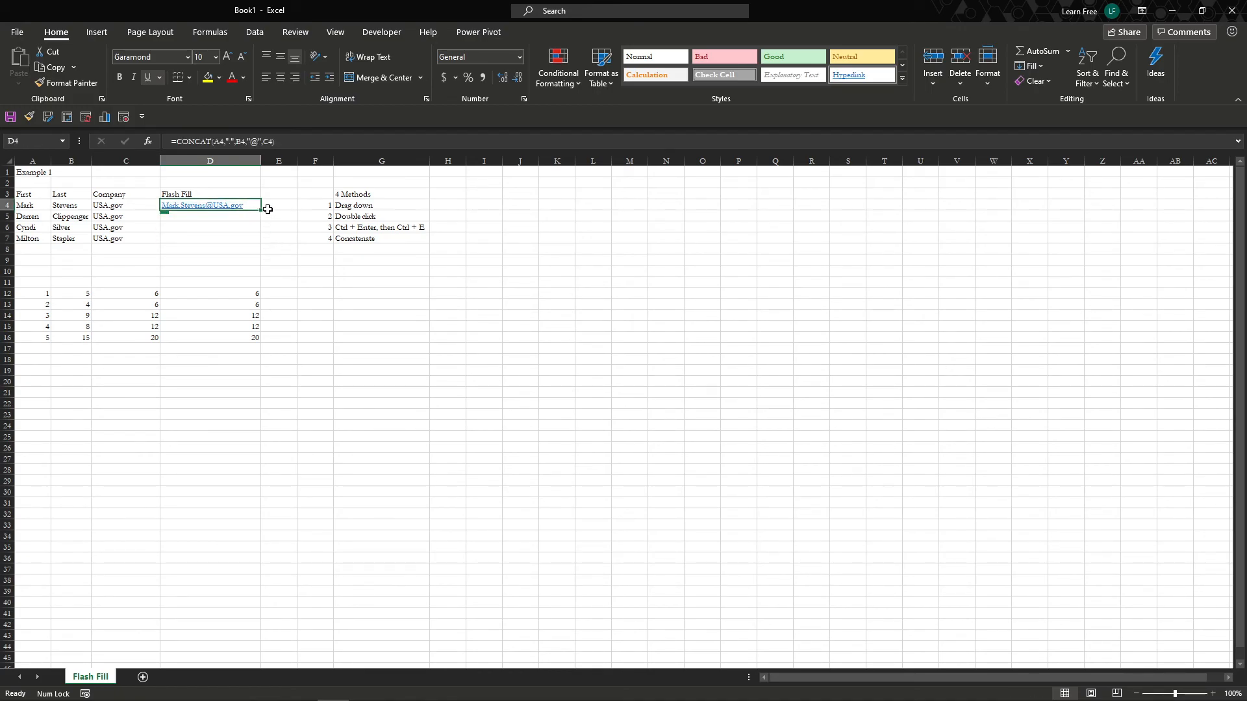
drag(262, 213, 261, 251)
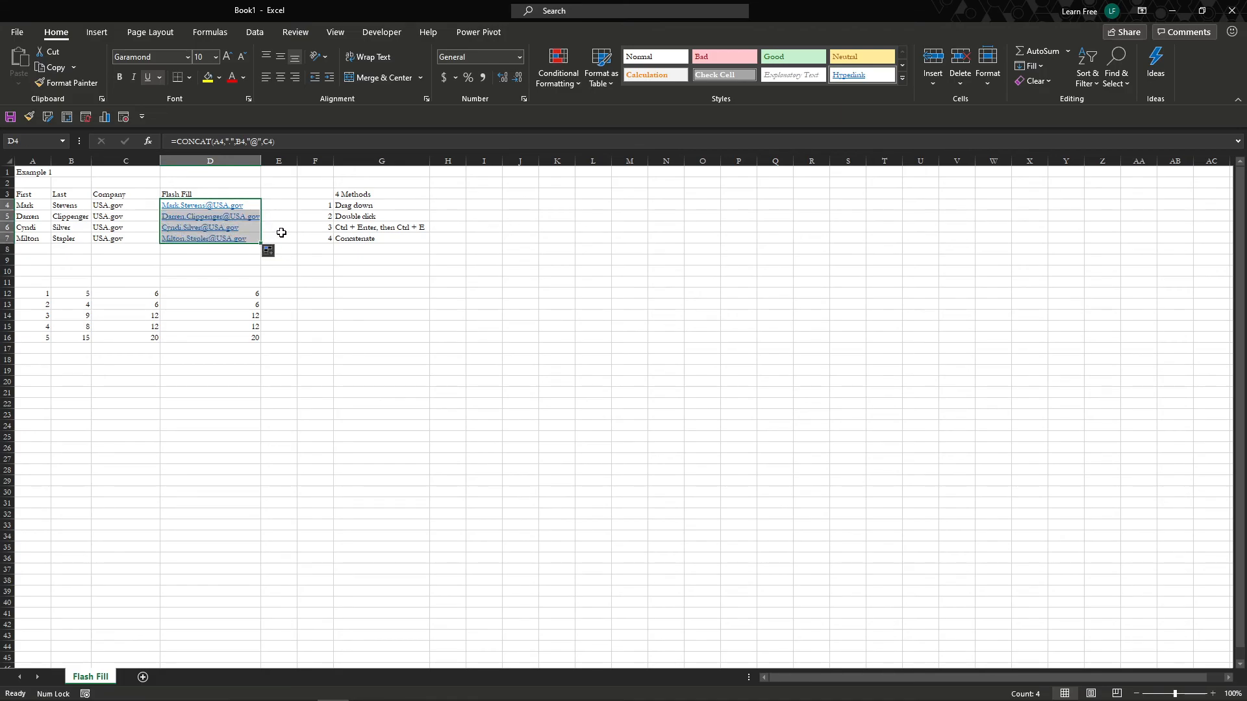
click(279, 228)
click(68, 217)
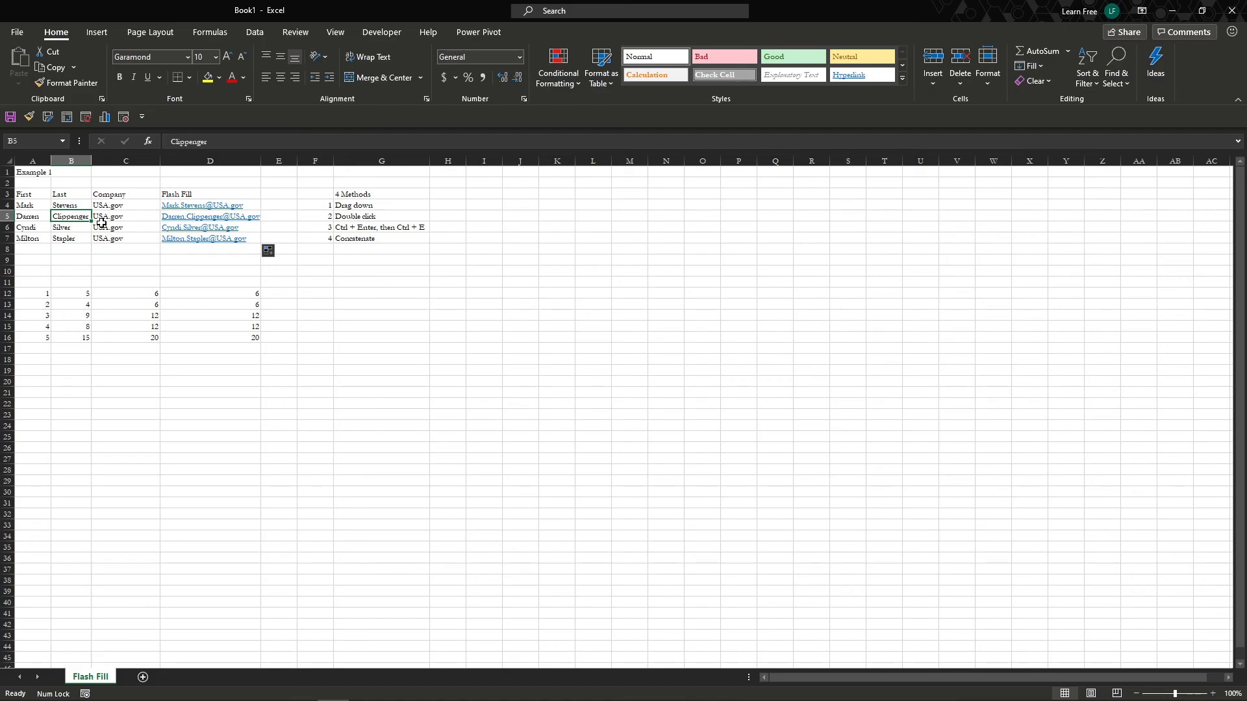
text(C)
key(Return)
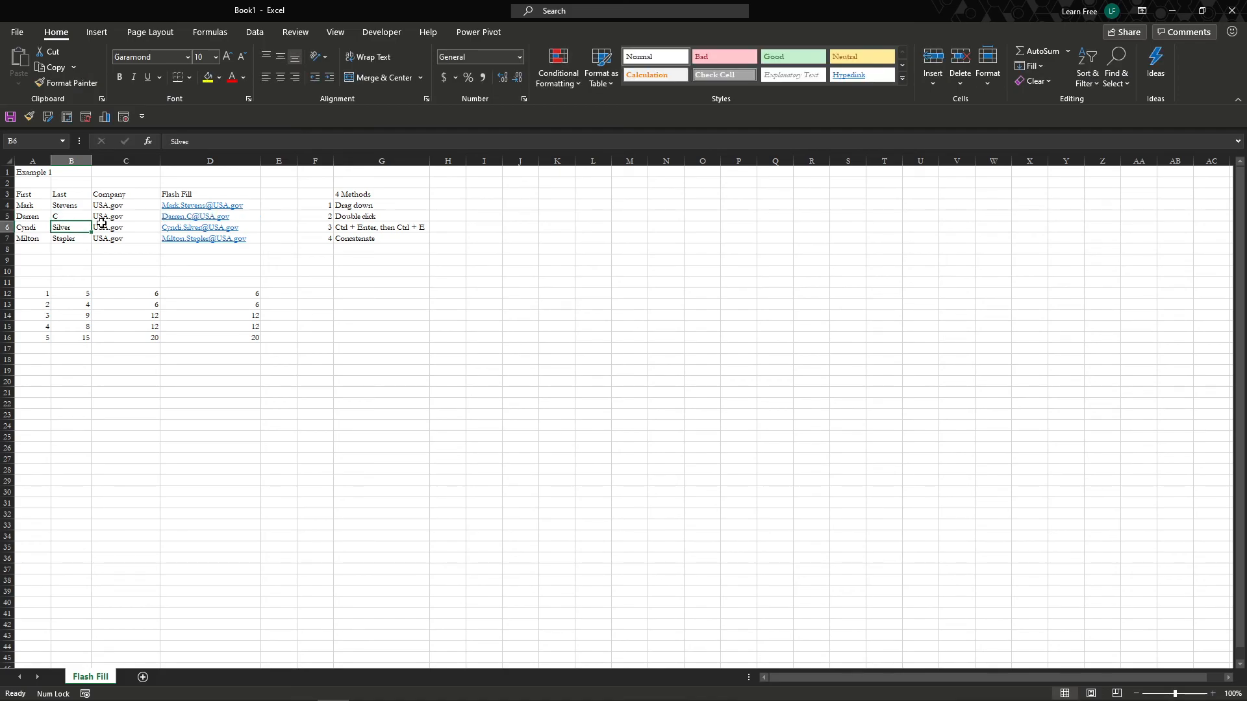
key(ctrl+z)
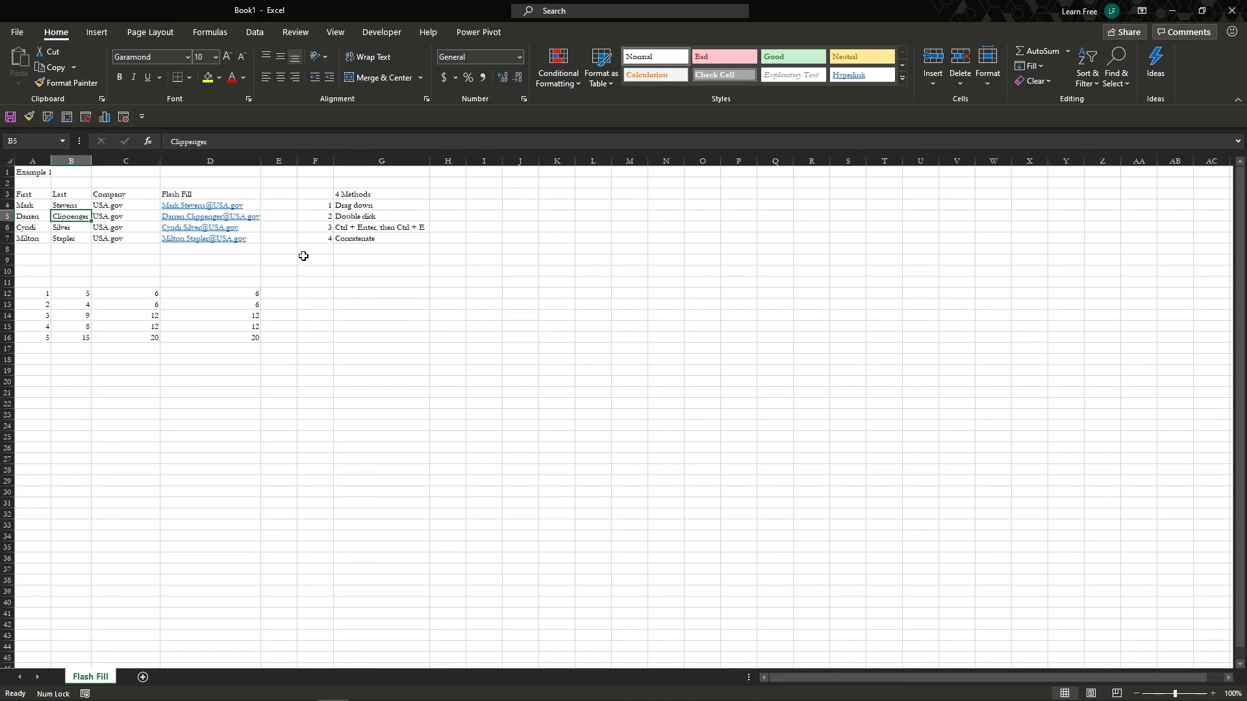
click(270, 296)
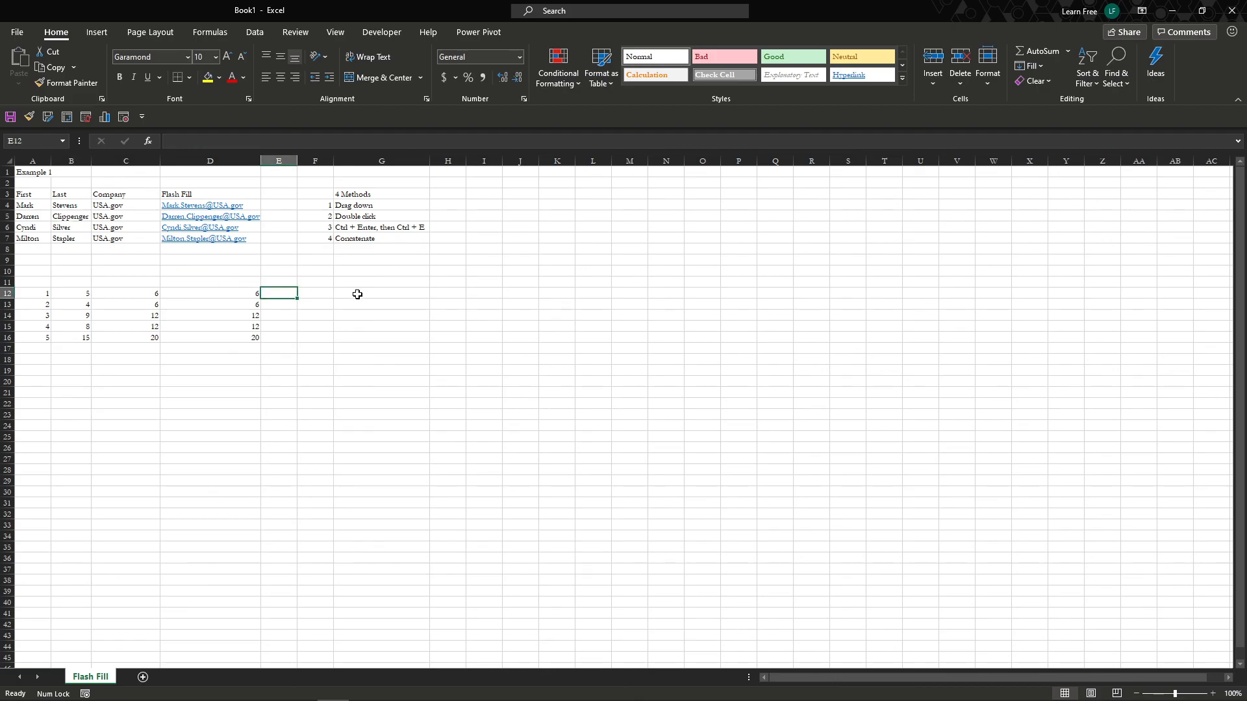
text(=)
key(Escape)
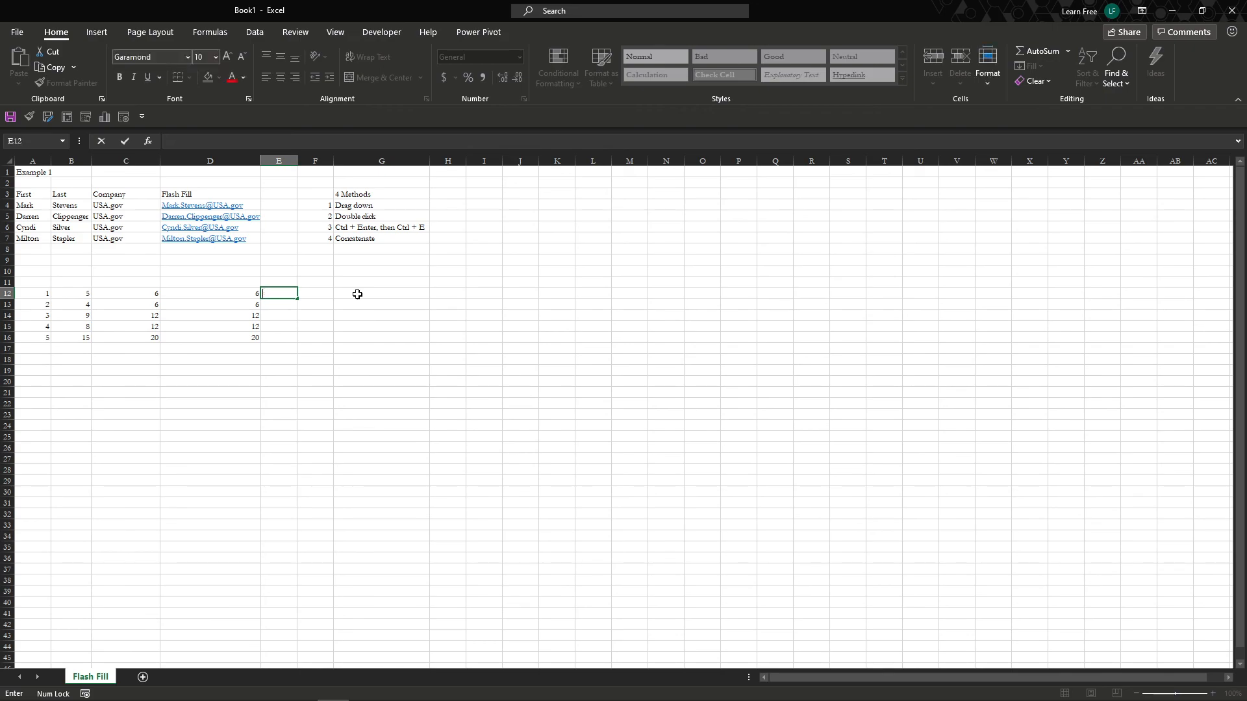